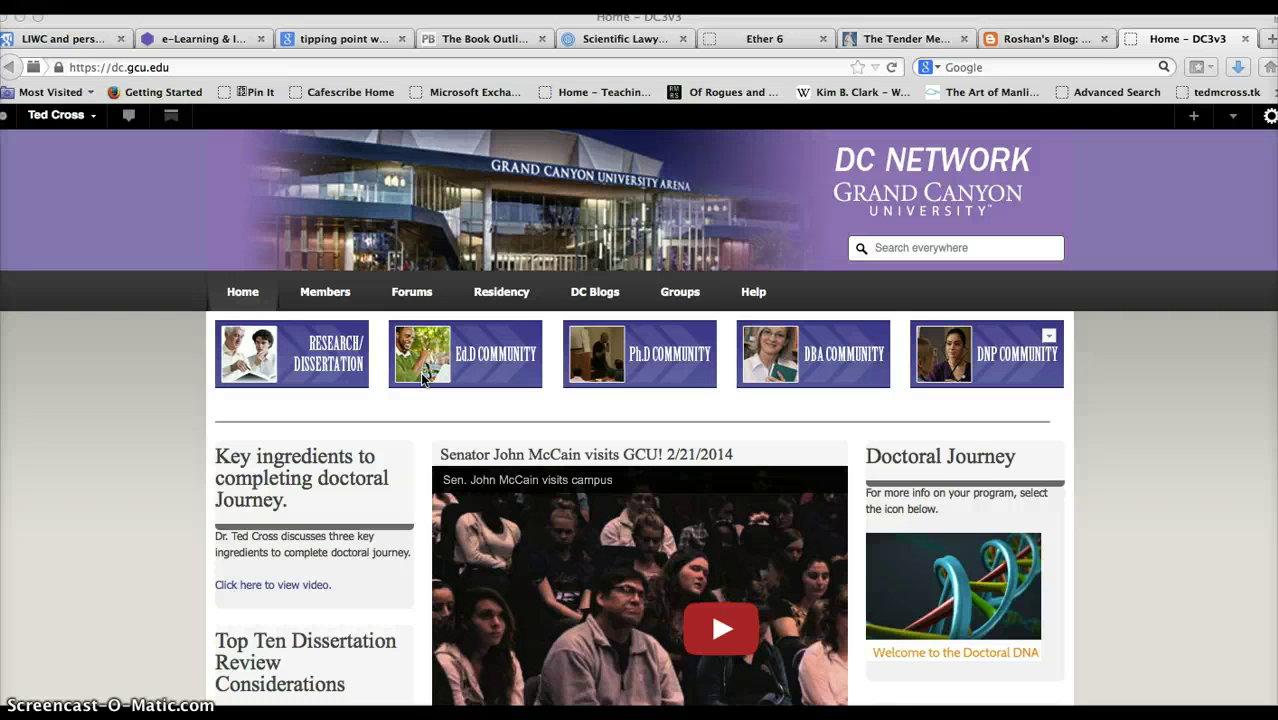
Step: Visit the personal dashboard from the account menu, then return to the site's home page
{"action": "left_click", "coordinate": [416, 388]}
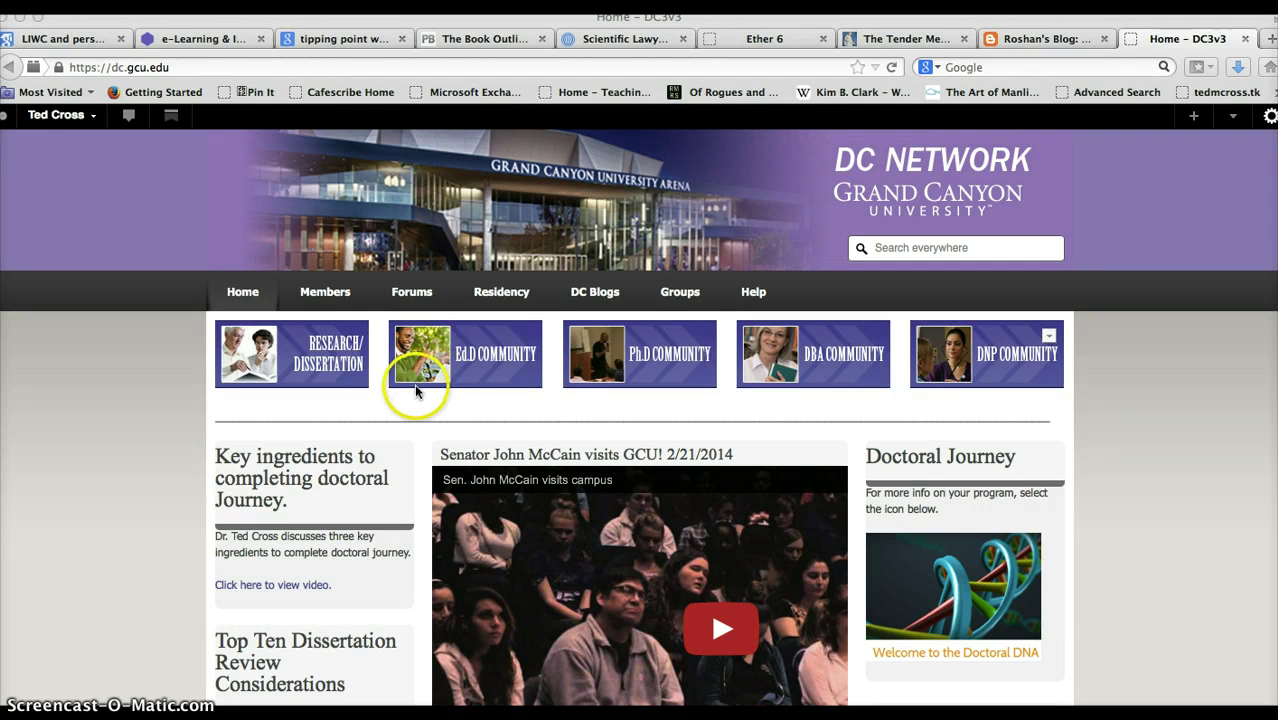
{"action": "left_click", "coordinate": [57, 117]}
{"action": "left_click", "coordinate": [60, 156]}
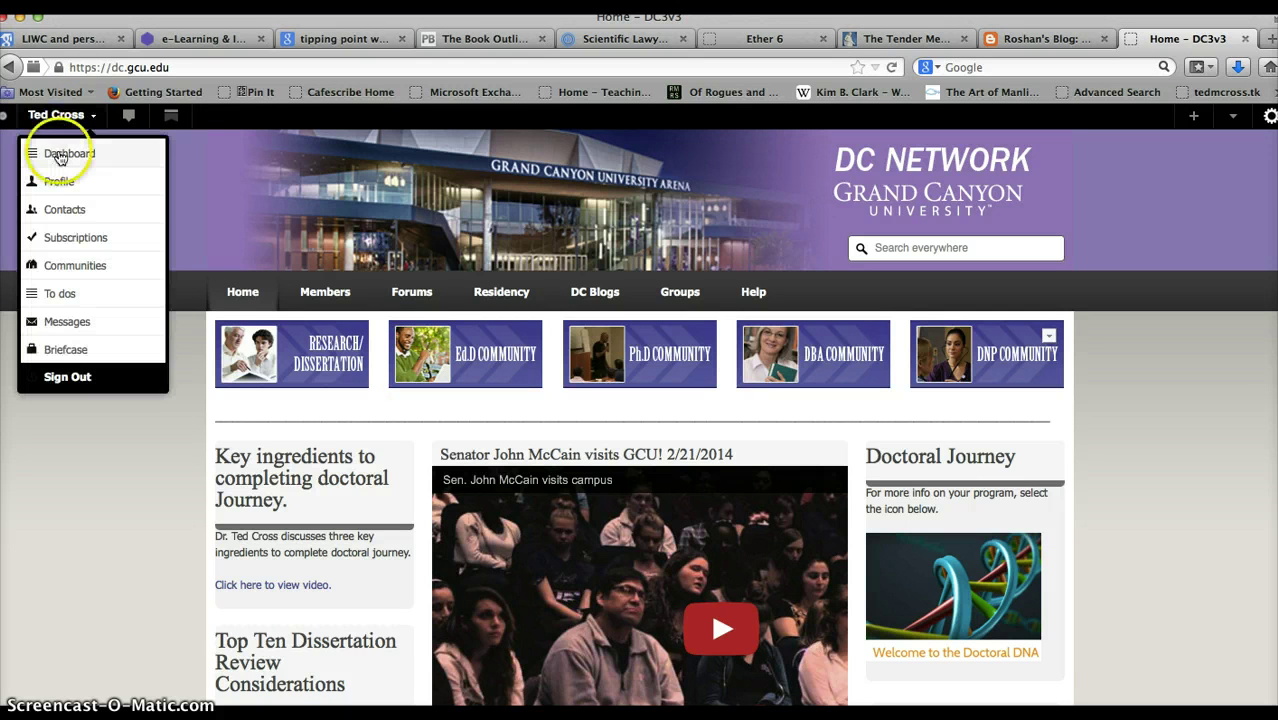
{"action": "left_click", "coordinate": [716, 330]}
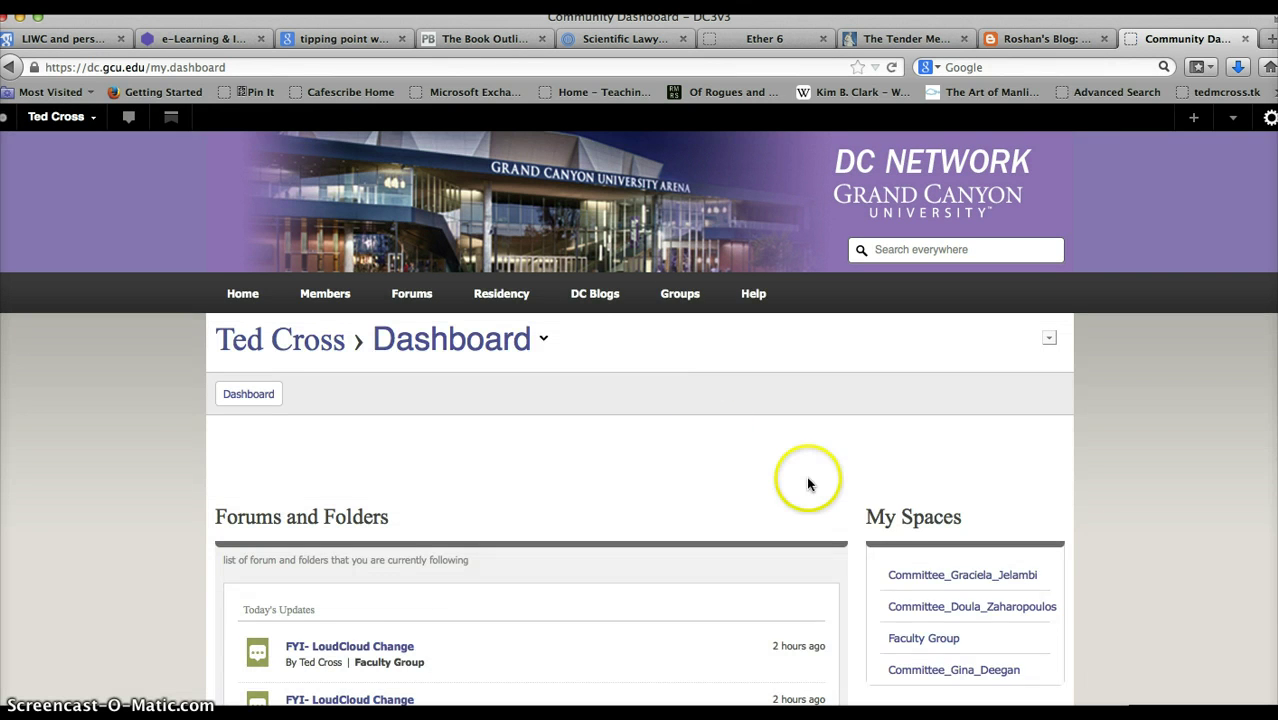
{"action": "scroll", "coordinate": [815, 490], "scroll_direction": "down", "scroll_amount": 1}
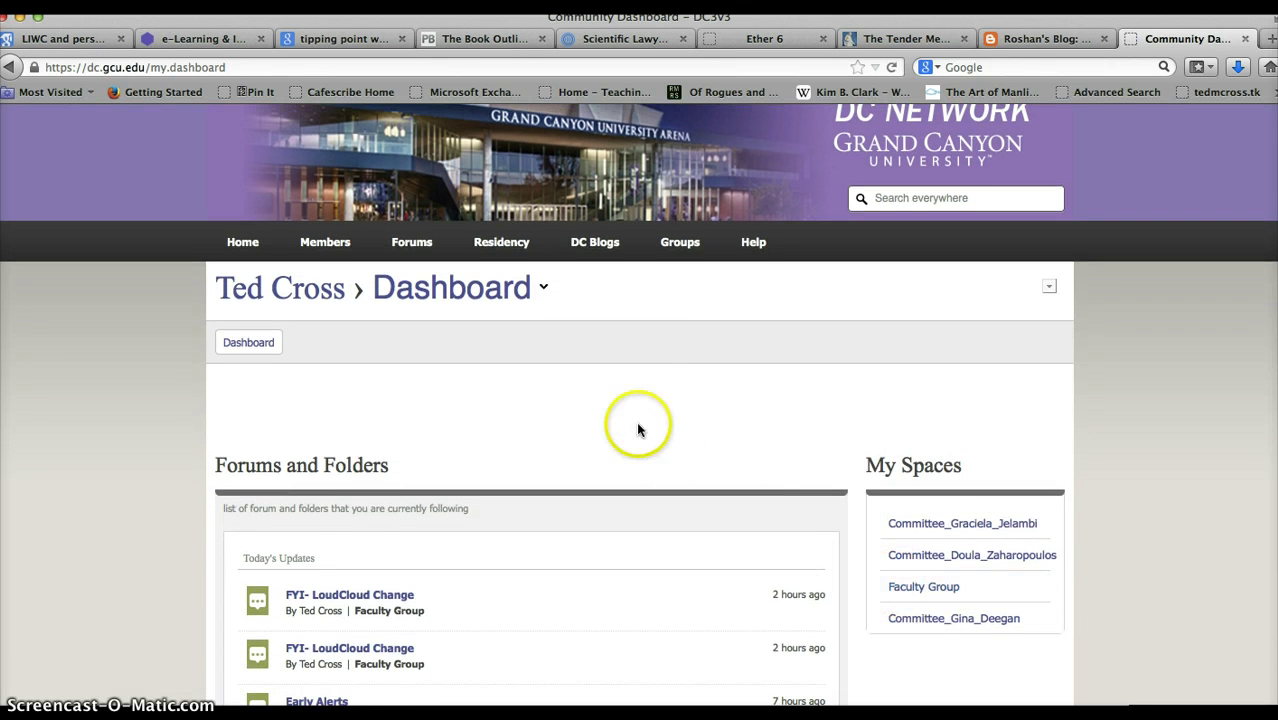
{"action": "scroll", "coordinate": [639, 428], "scroll_direction": "up", "scroll_amount": 1}
{"action": "left_click", "coordinate": [242, 289]}
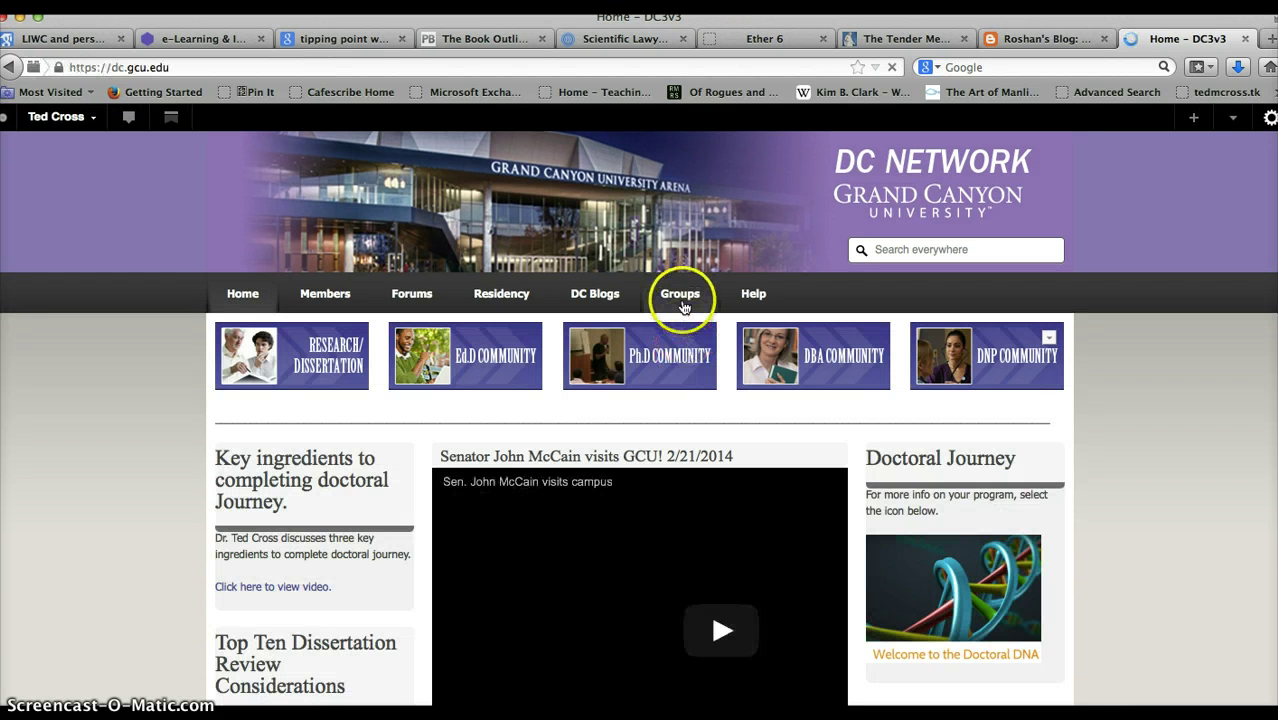
Step: Open Faculty Group from Groups, view the Master Methodologists forum, then return to Faculty Group
{"action": "left_click", "coordinate": [681, 299]}
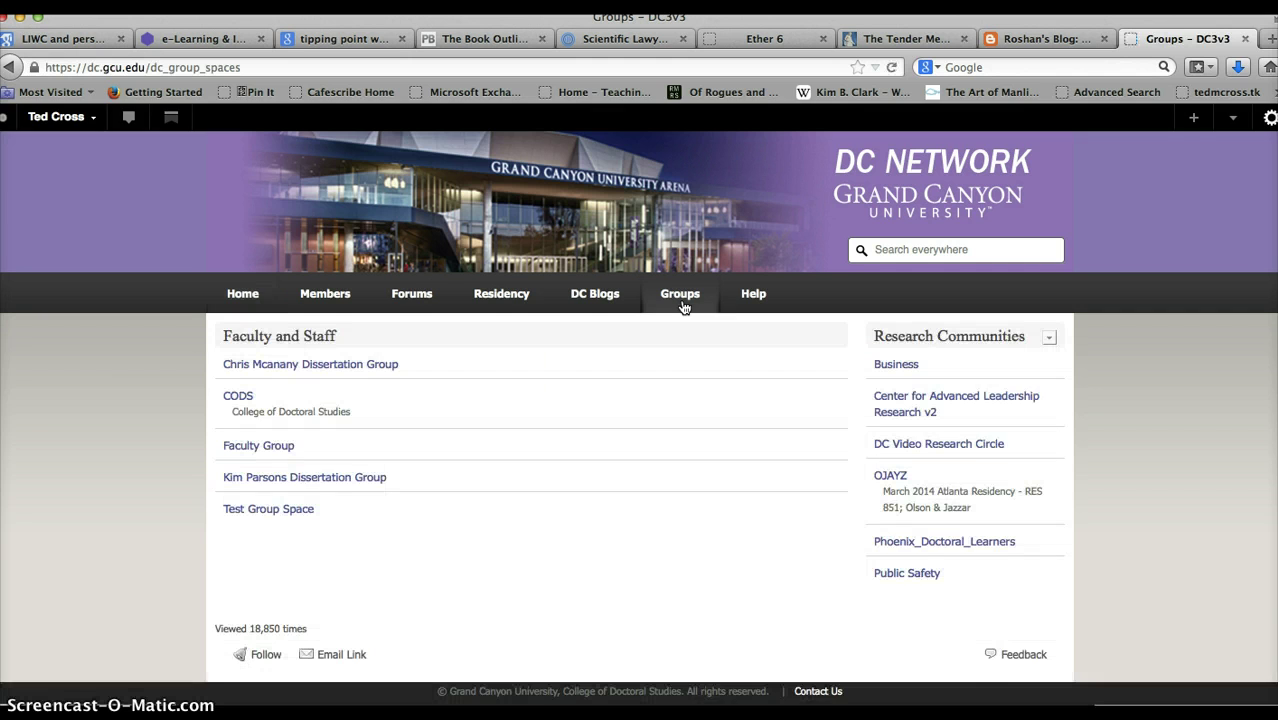
{"action": "scroll", "coordinate": [684, 307], "scroll_direction": "down", "scroll_amount": 1}
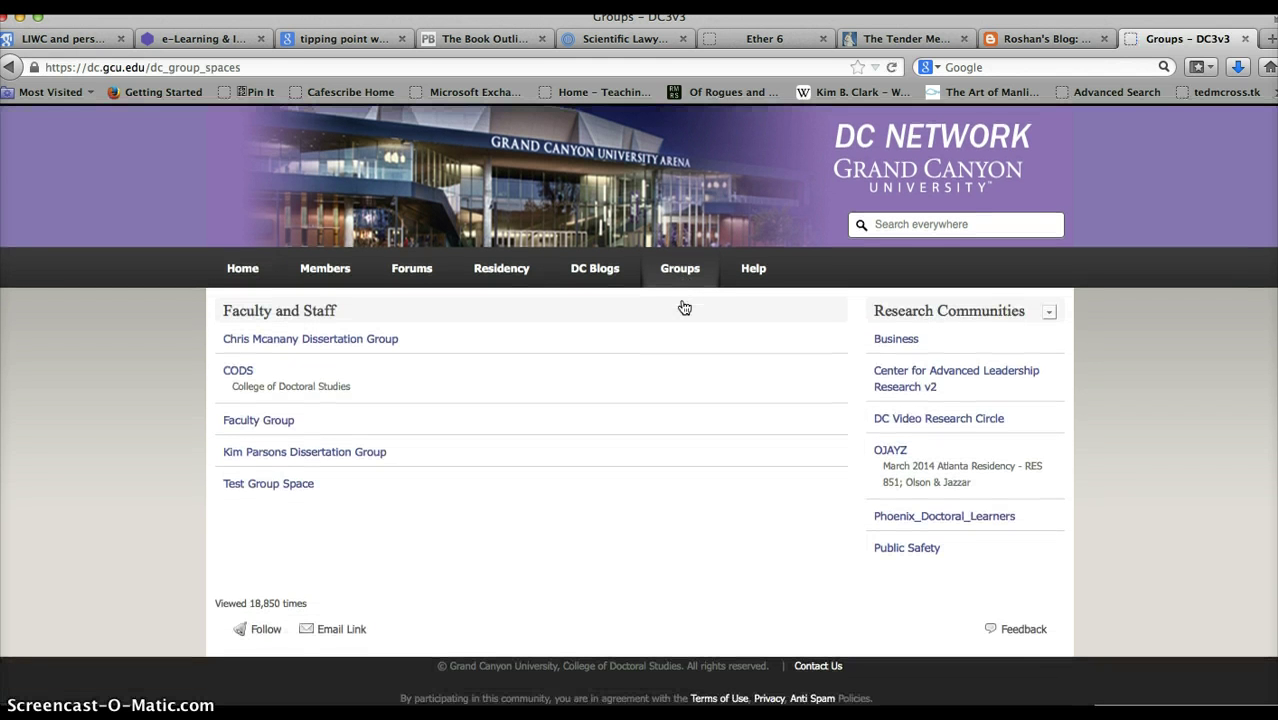
{"action": "left_click", "coordinate": [292, 420]}
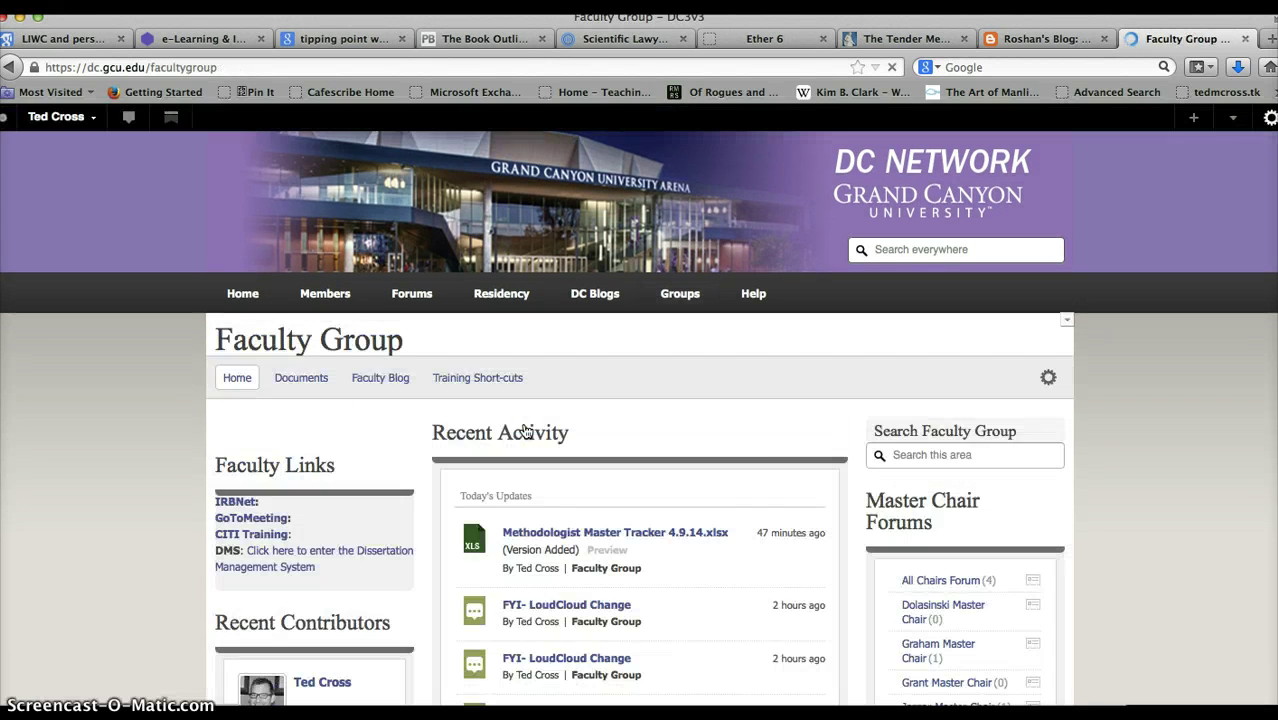
{"action": "scroll", "coordinate": [796, 518], "scroll_direction": "down", "scroll_amount": 3}
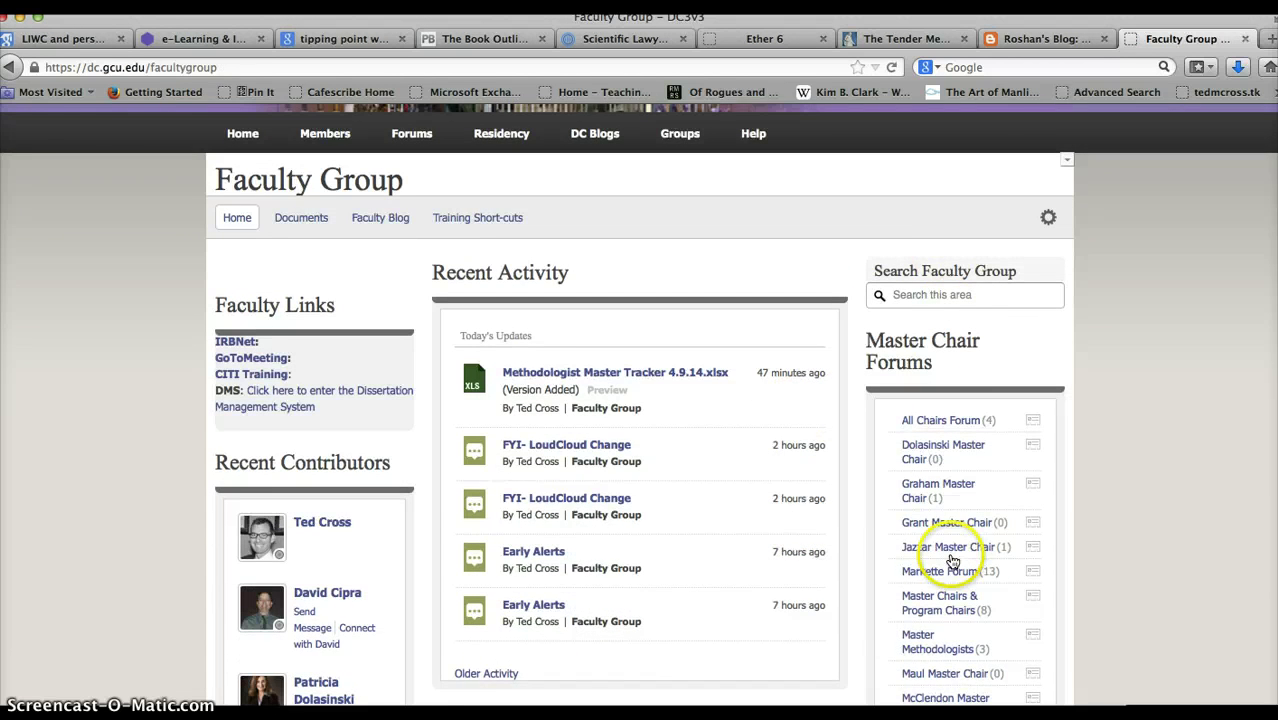
{"action": "scroll", "coordinate": [952, 565], "scroll_direction": "down", "scroll_amount": 1}
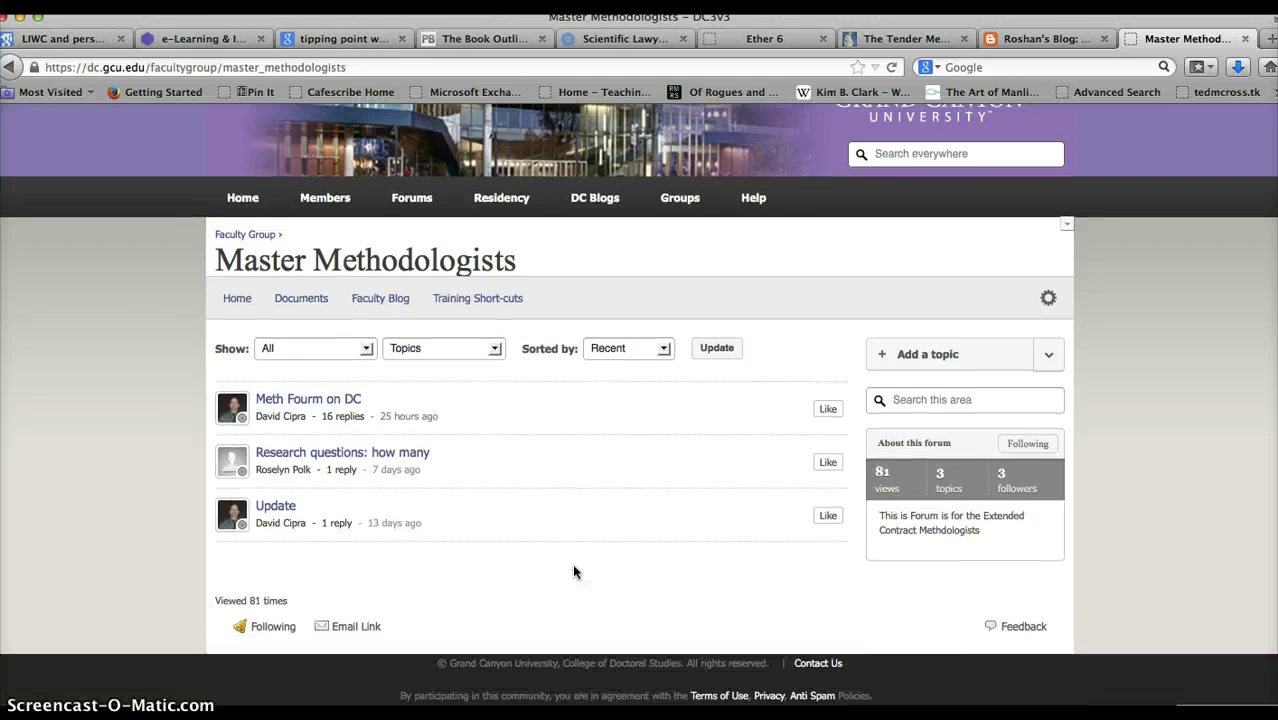
{"action": "left_click", "coordinate": [266, 628]}
{"action": "scroll", "coordinate": [266, 636], "scroll_direction": "up", "scroll_amount": 1}
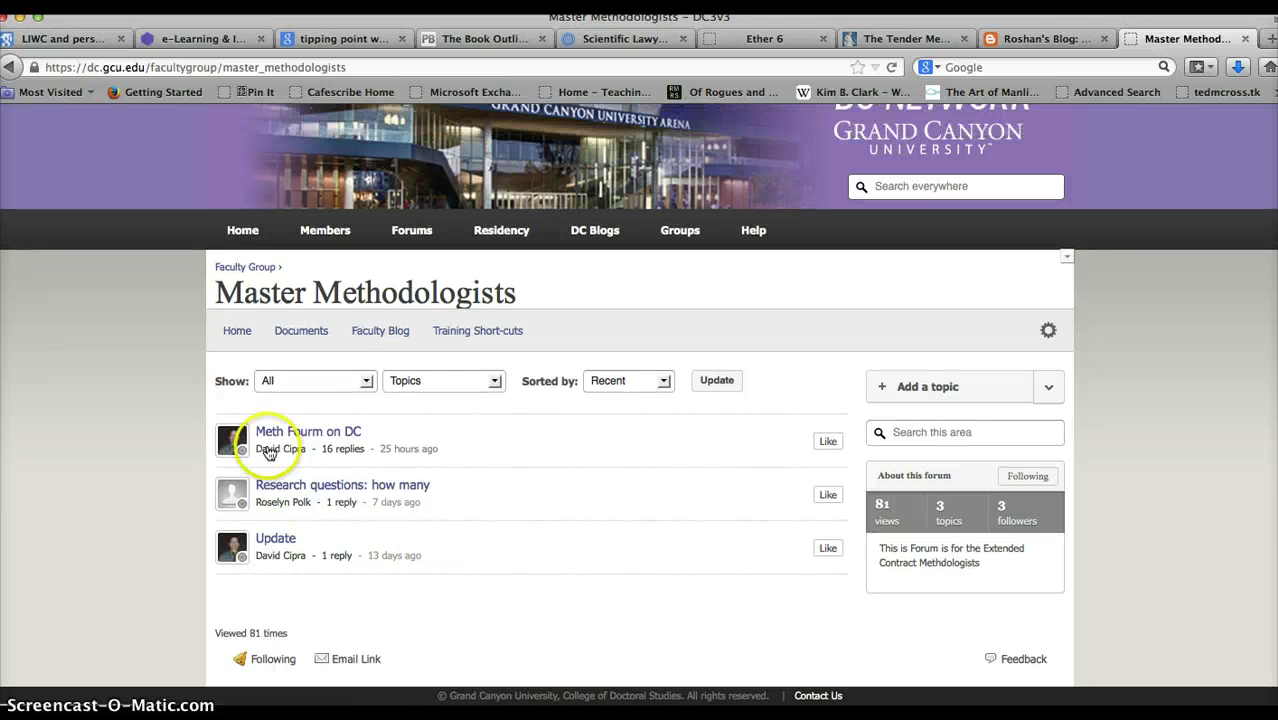
{"action": "left_click", "coordinate": [240, 268]}
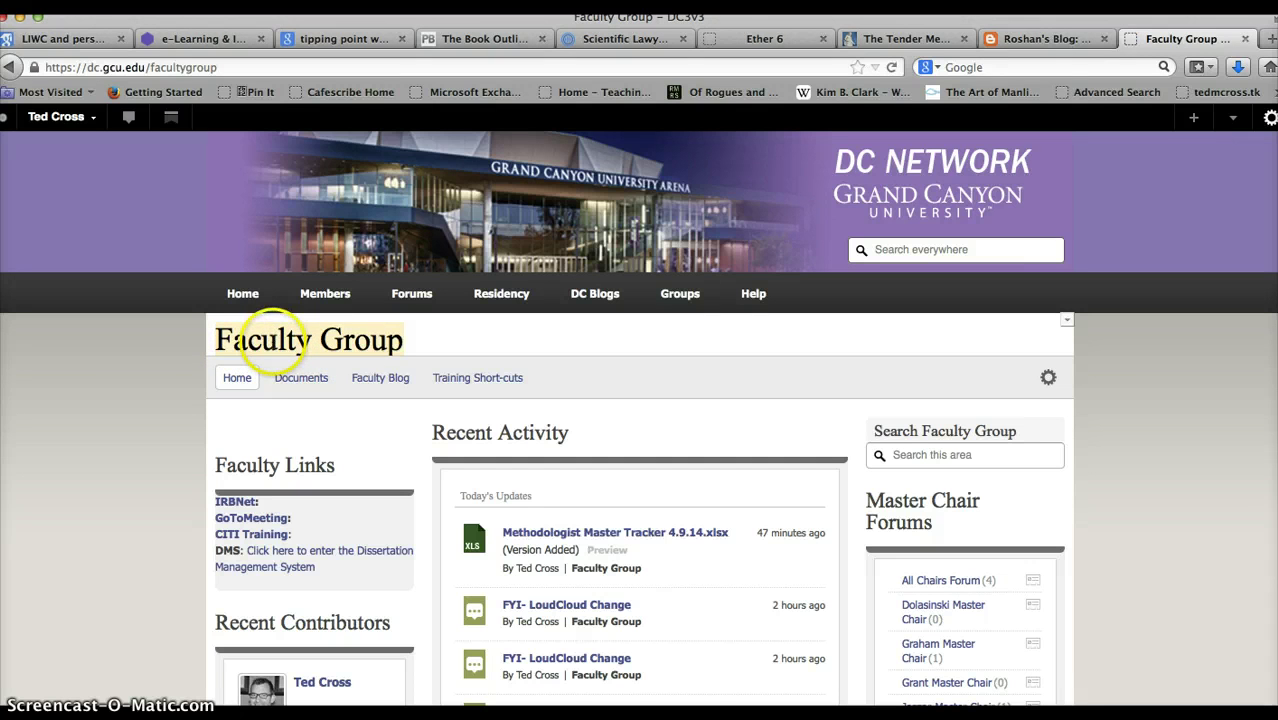
Step: Browse Faculty Group Documents > Extended Methodologists and open Methodologist Master Tracker 4.9.14.xlsx
{"action": "left_click", "coordinate": [295, 378]}
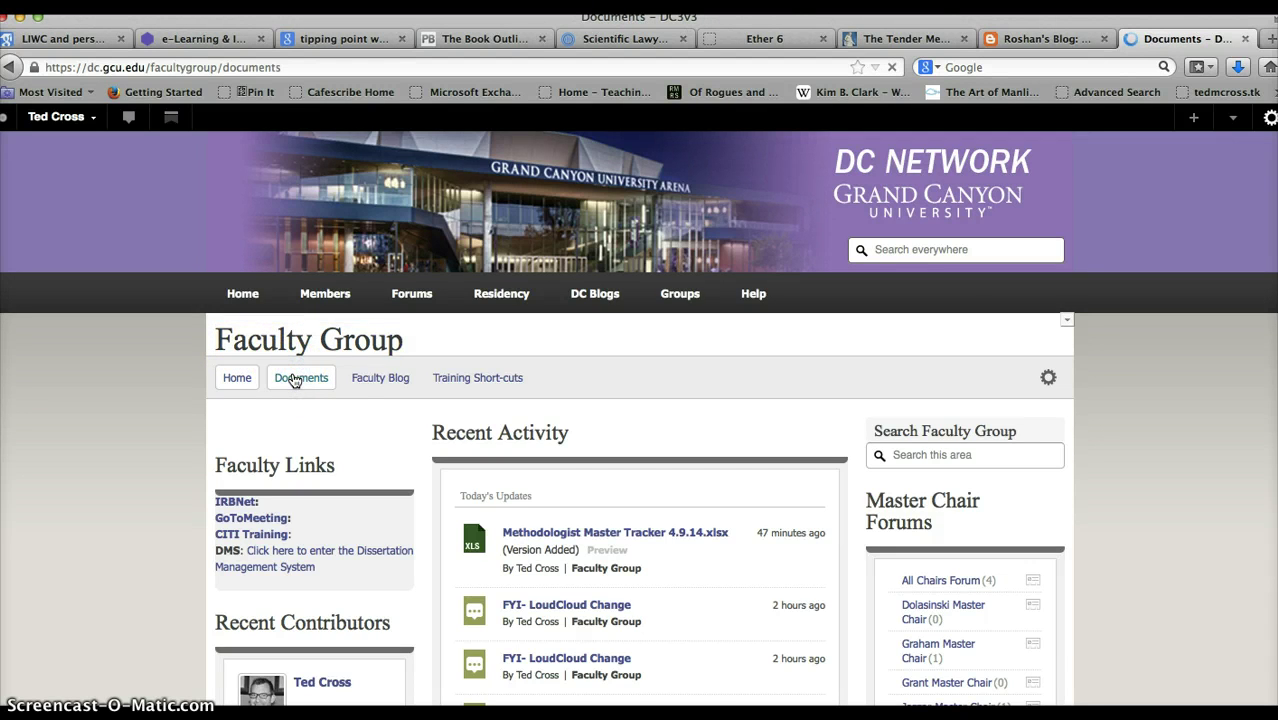
{"action": "scroll", "coordinate": [295, 380], "scroll_direction": "down", "scroll_amount": 5}
{"action": "scroll", "coordinate": [295, 380], "scroll_direction": "down", "scroll_amount": 2}
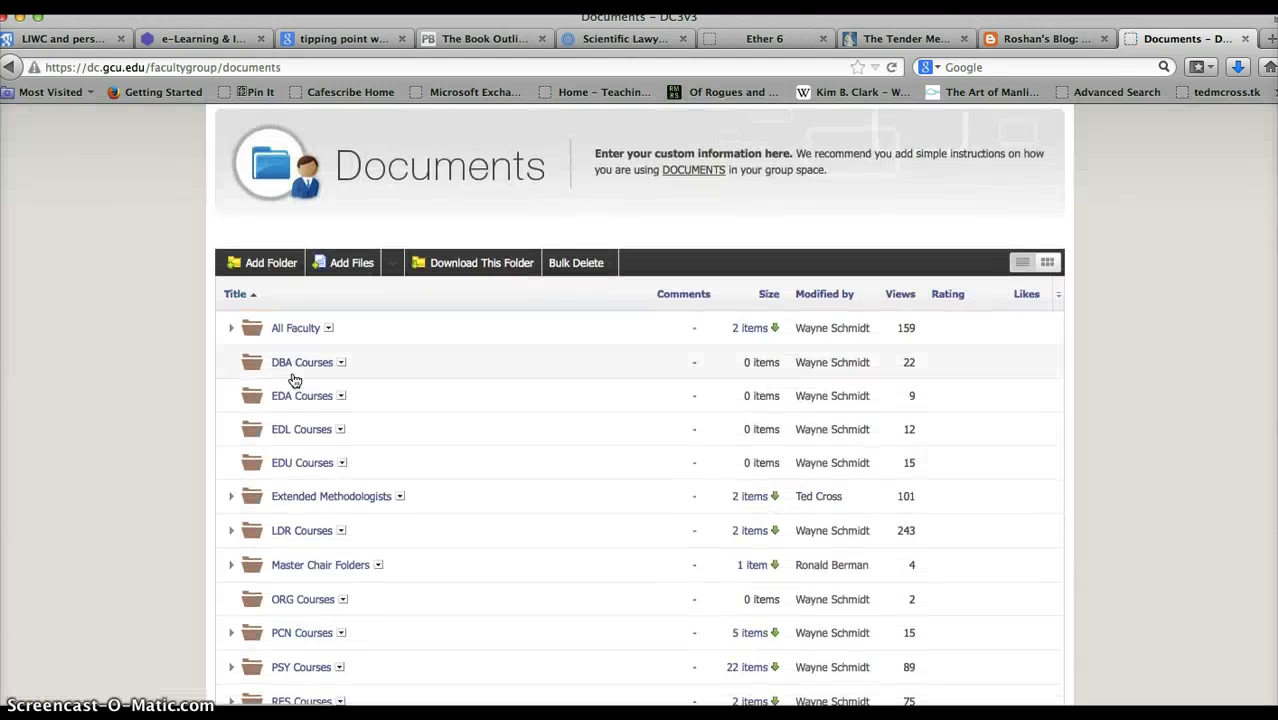
{"action": "left_click", "coordinate": [303, 499]}
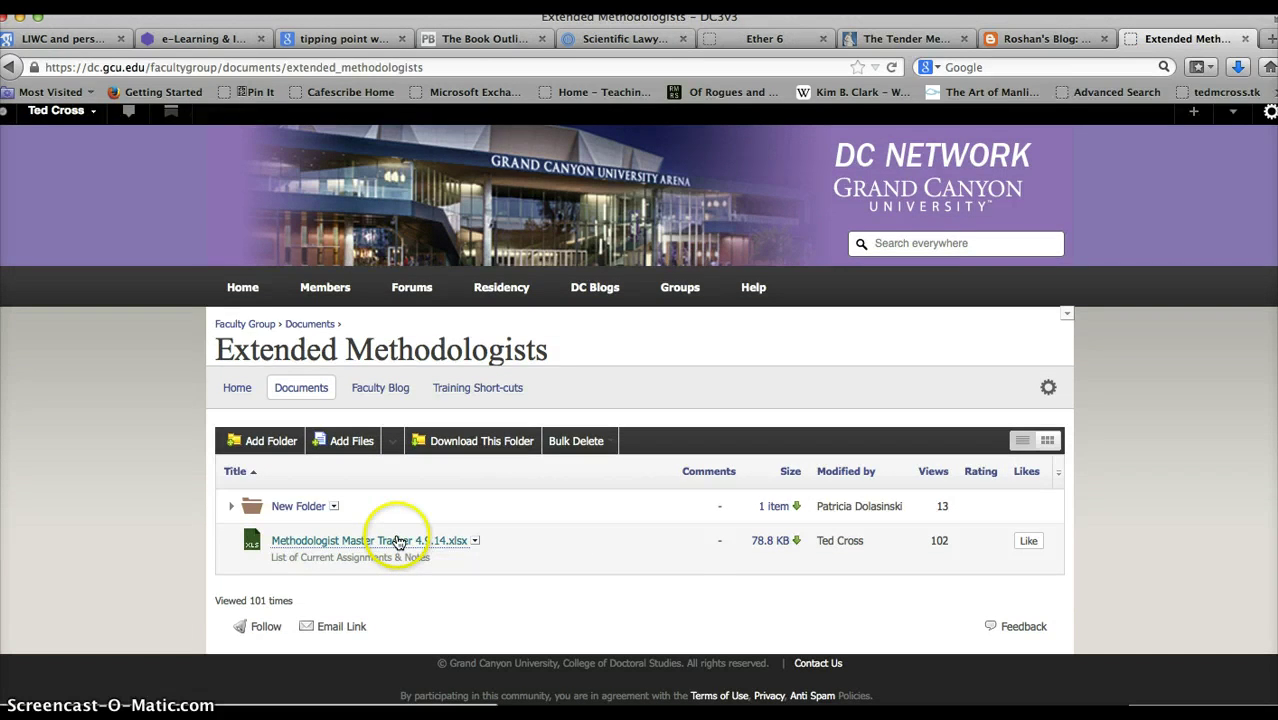
{"action": "left_click", "coordinate": [398, 541]}
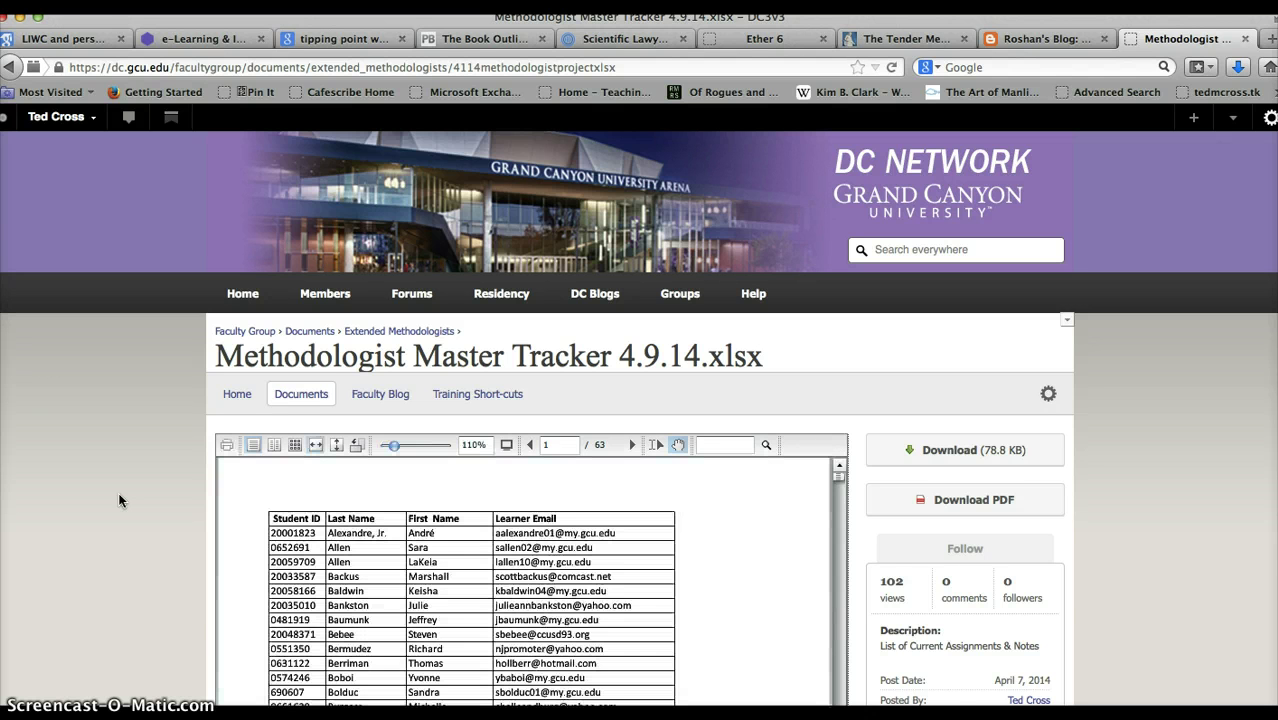
{"action": "scroll", "coordinate": [118, 492], "scroll_direction": "down", "scroll_amount": 2}
{"action": "scroll", "coordinate": [118, 492], "scroll_direction": "down", "scroll_amount": 2}
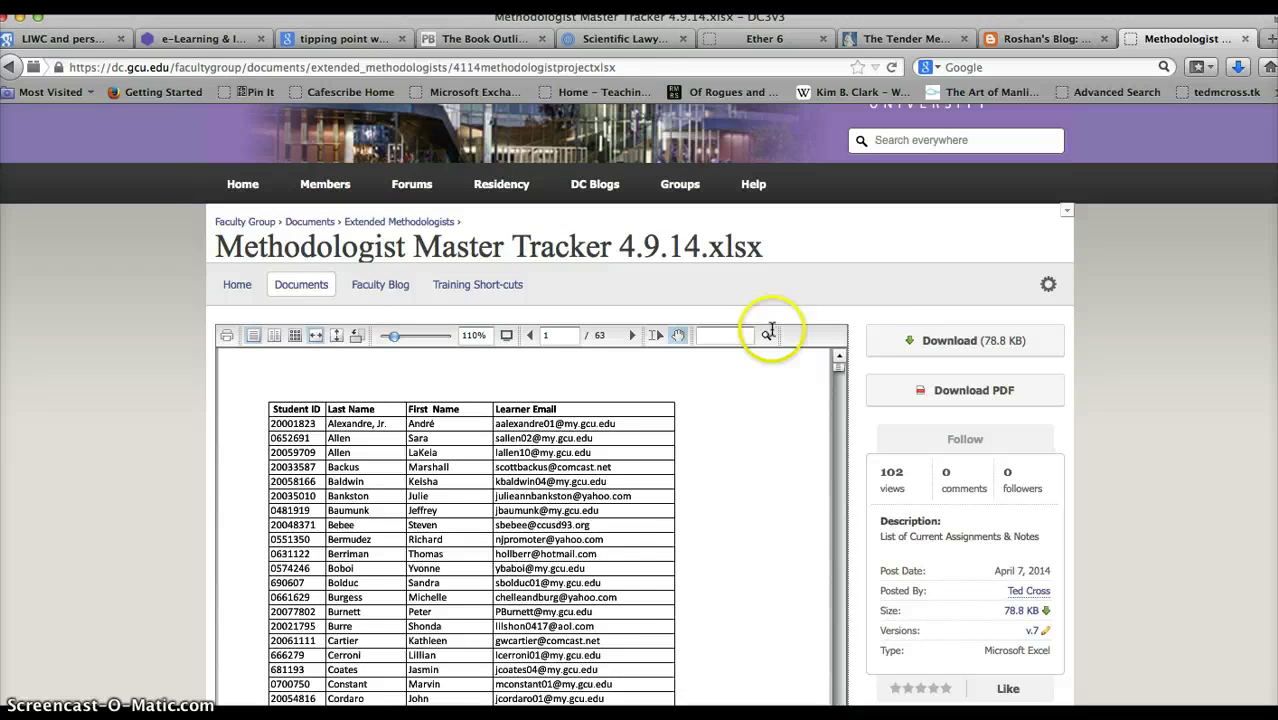
{"action": "left_click", "coordinate": [933, 341]}
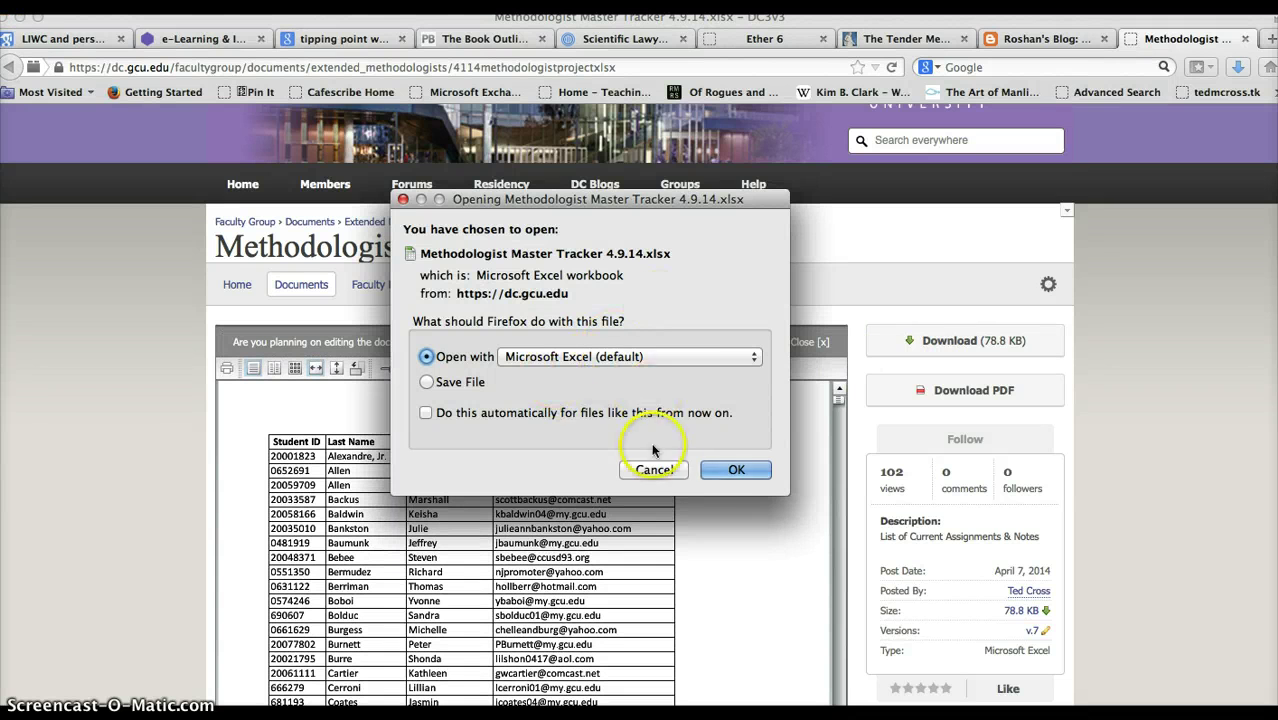
{"action": "left_click", "coordinate": [733, 470]}
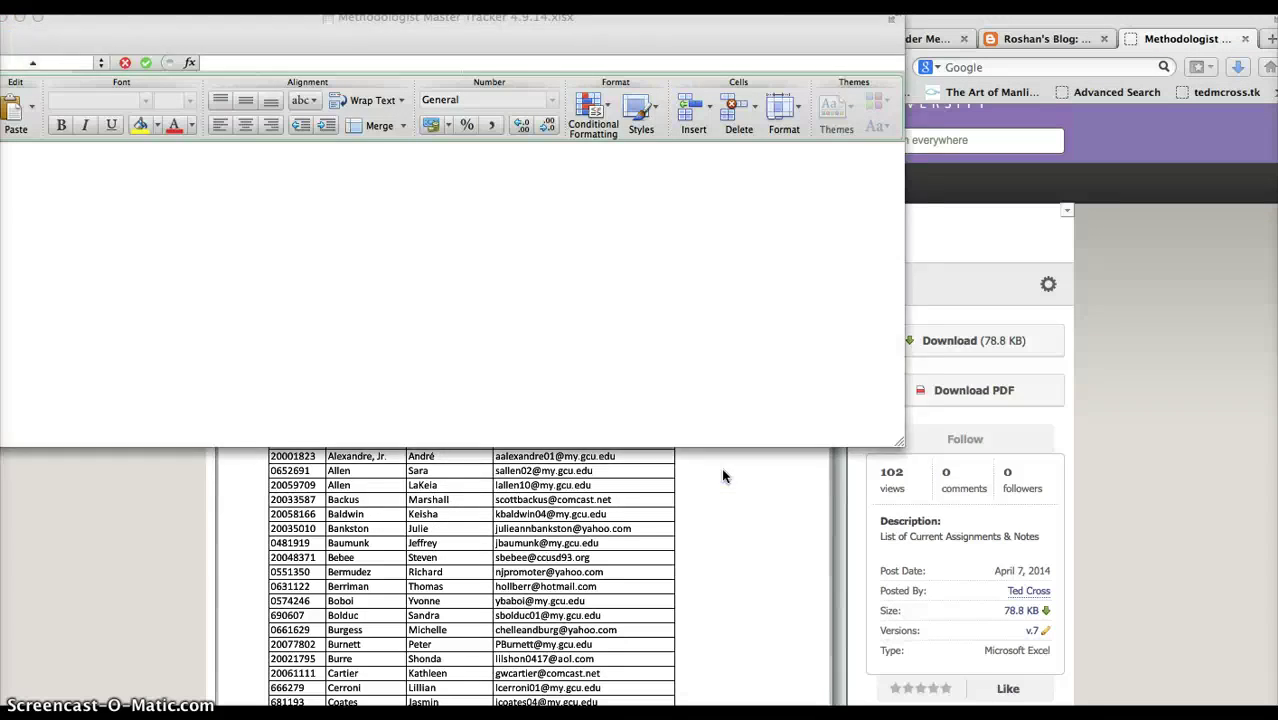
{"action": "left_click", "coordinate": [18, 18]}
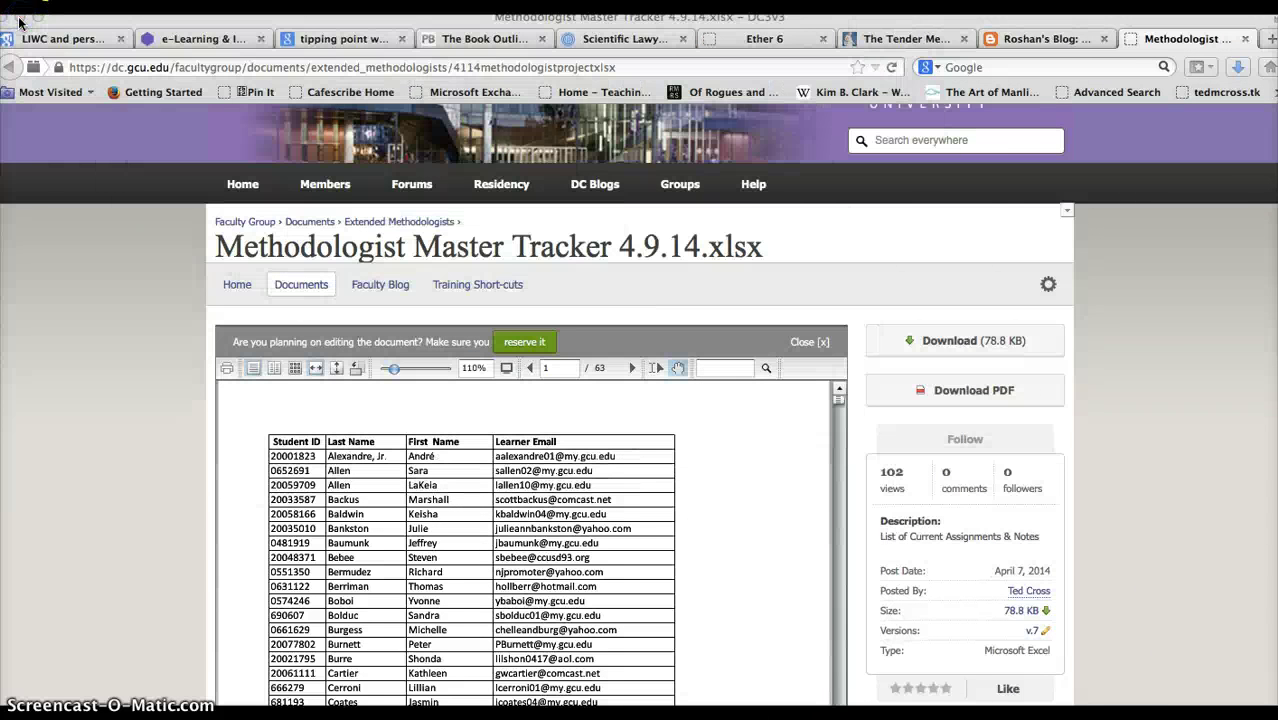
Step: Reserve Methodologist Master Tracker 4.9.14.xlsx for editing and bring up the workbook in Excel
{"action": "left_click", "coordinate": [521, 343]}
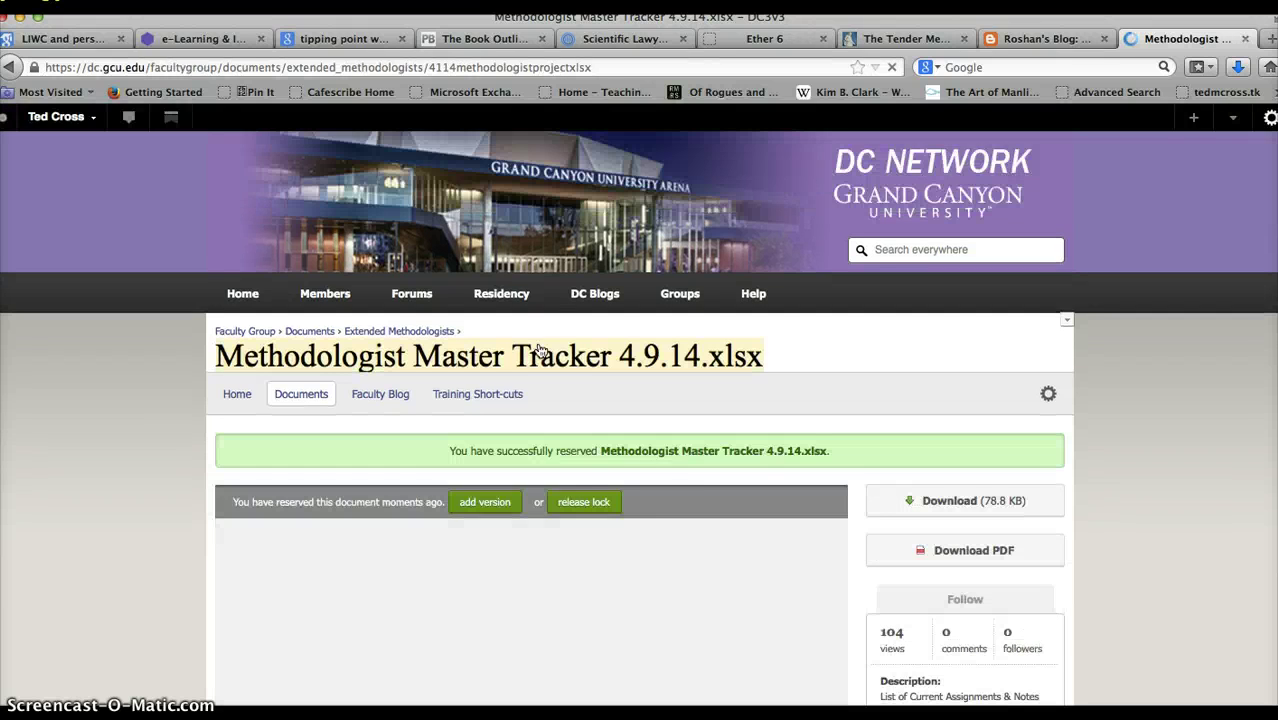
{"action": "left_click", "coordinate": [668, 568]}
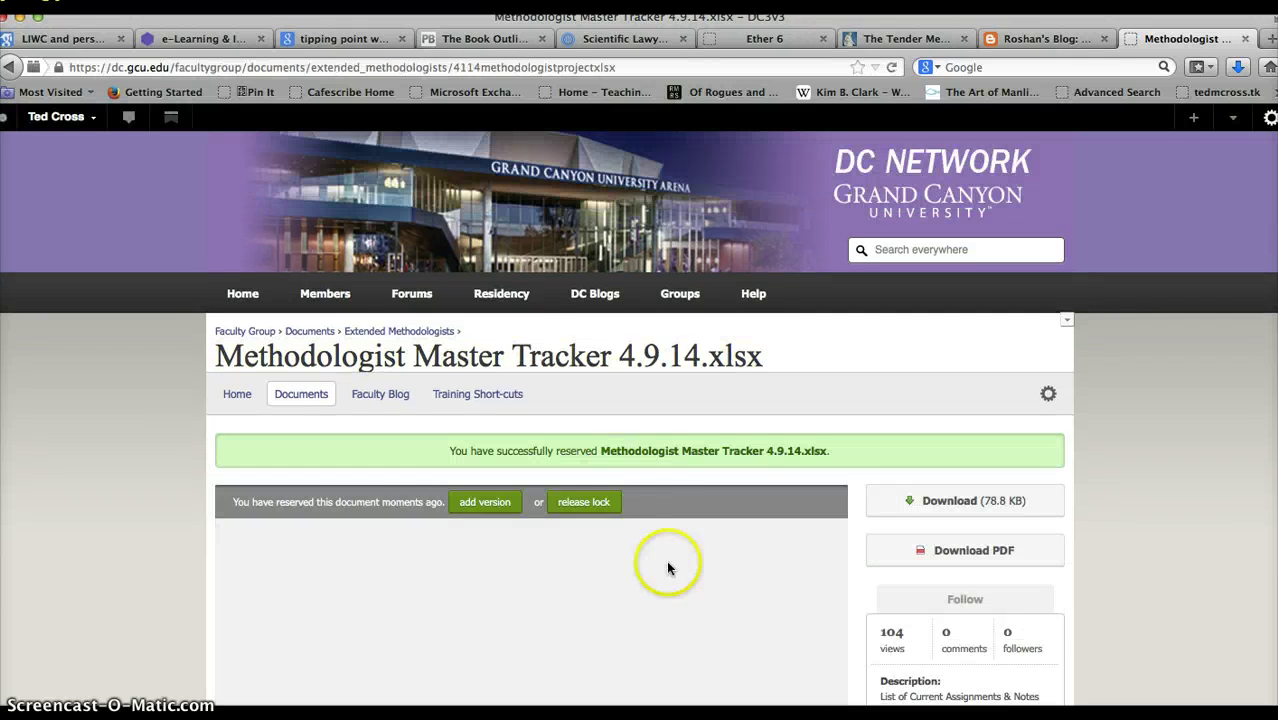
{"action": "scroll", "coordinate": [668, 568], "scroll_direction": "down", "scroll_amount": 3}
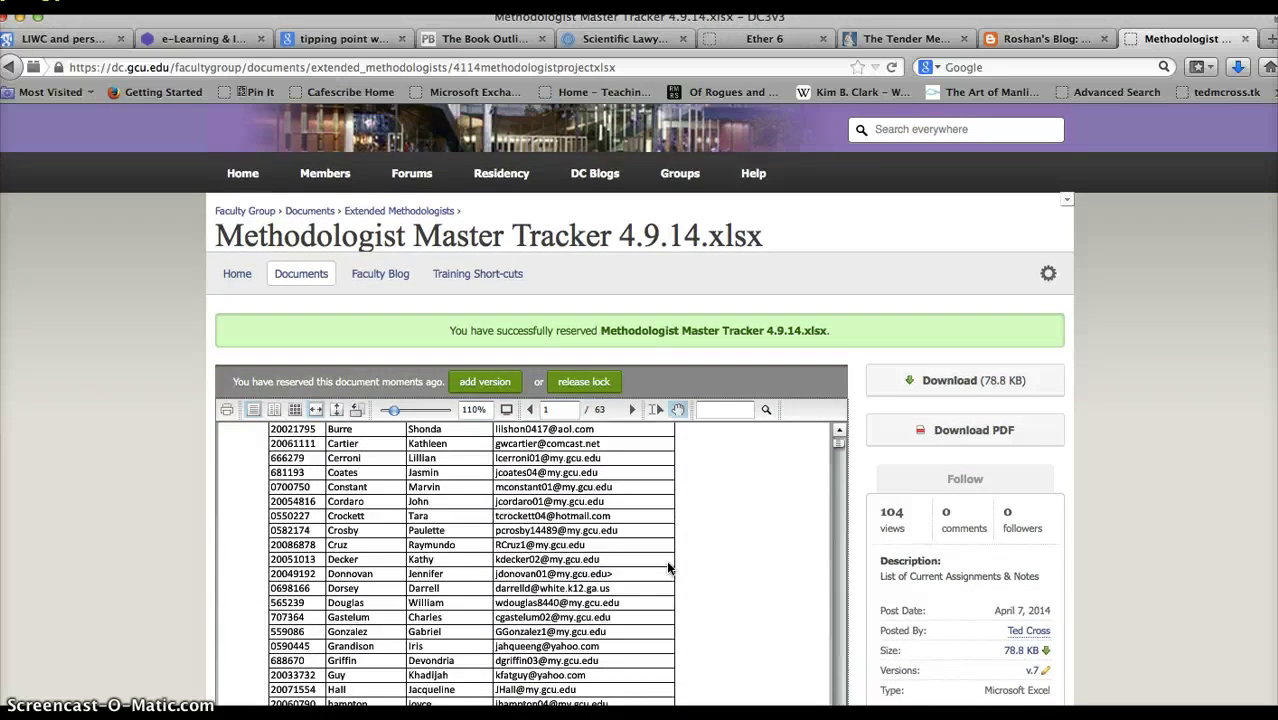
{"action": "scroll", "coordinate": [668, 568], "scroll_direction": "down", "scroll_amount": 1}
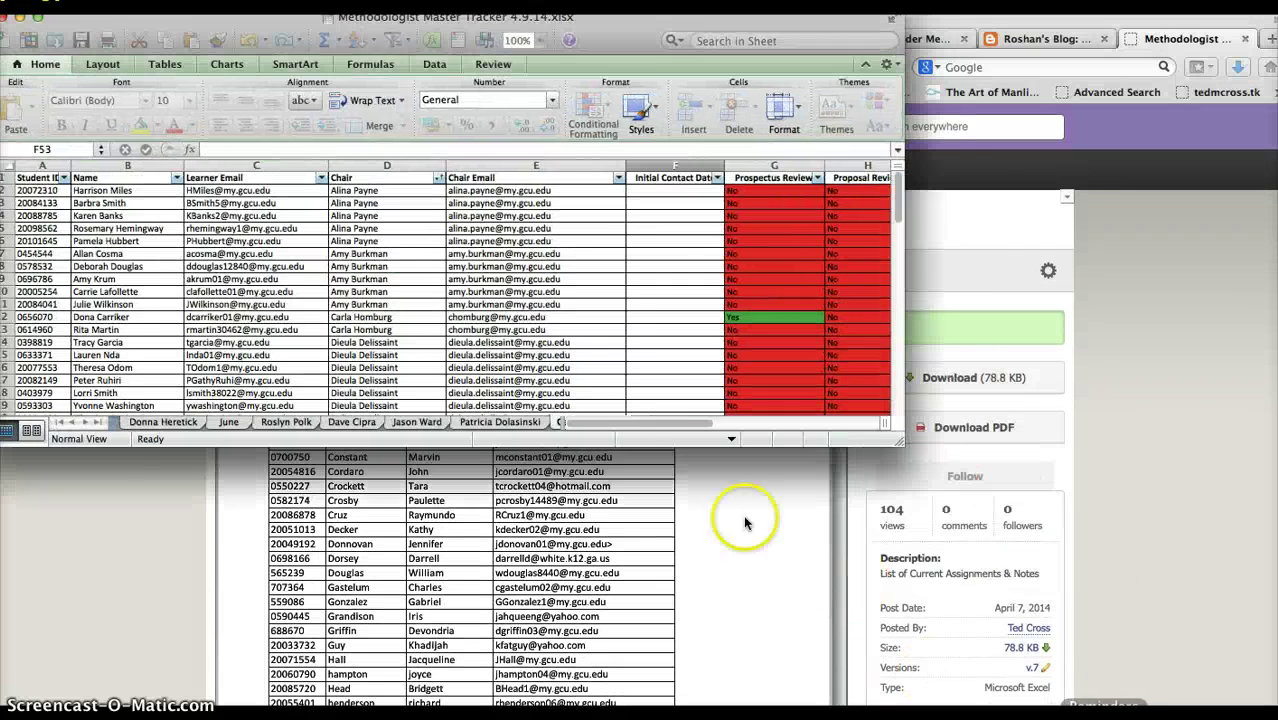
{"action": "left_click", "coordinate": [238, 267]}
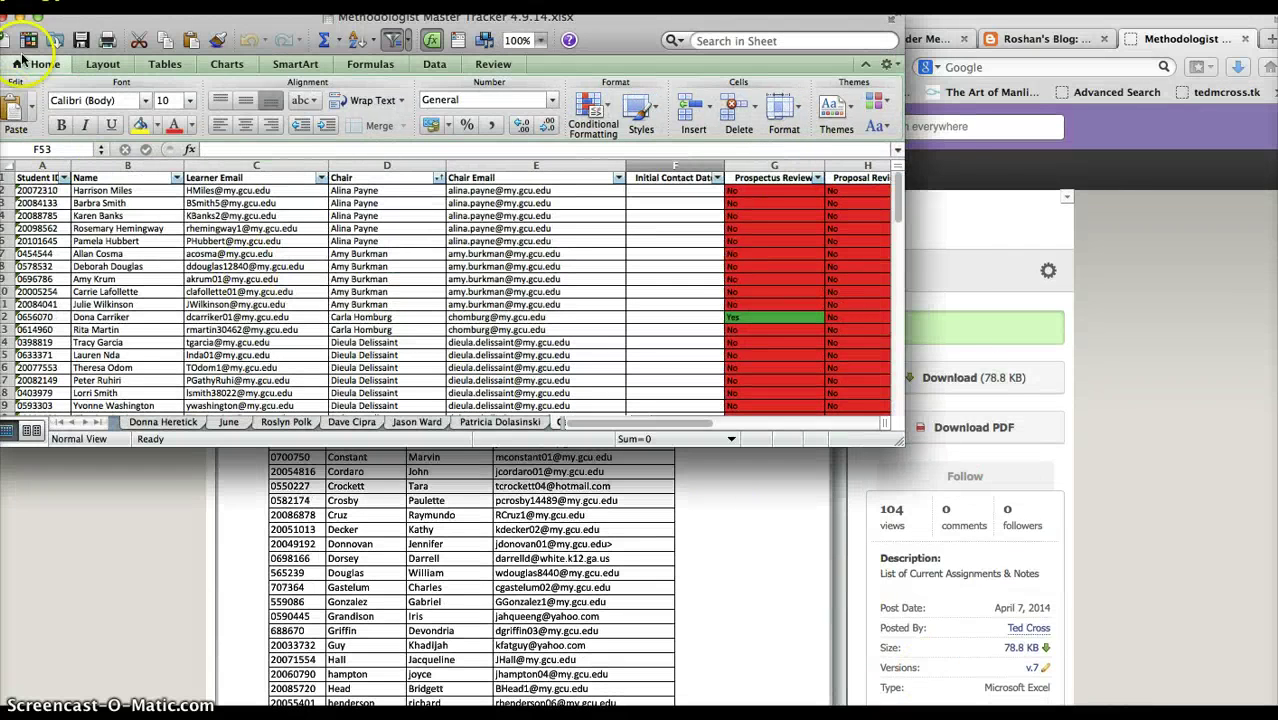
{"action": "left_click", "coordinate": [22, 17]}
Step: Maximize the workbook and Save As 'Methodologist Master Tracker 4.10.14', choosing the Desktop location
{"action": "left_click", "coordinate": [38, 18]}
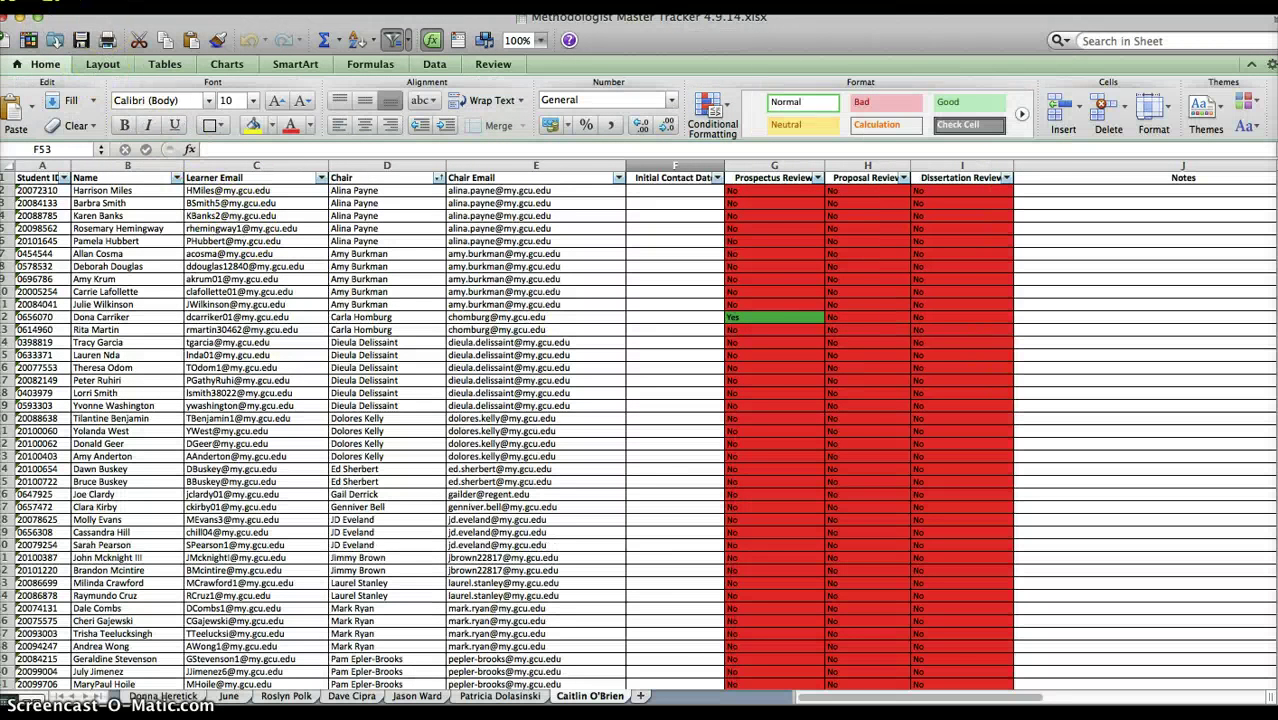
{"action": "left_click", "coordinate": [98, 5]}
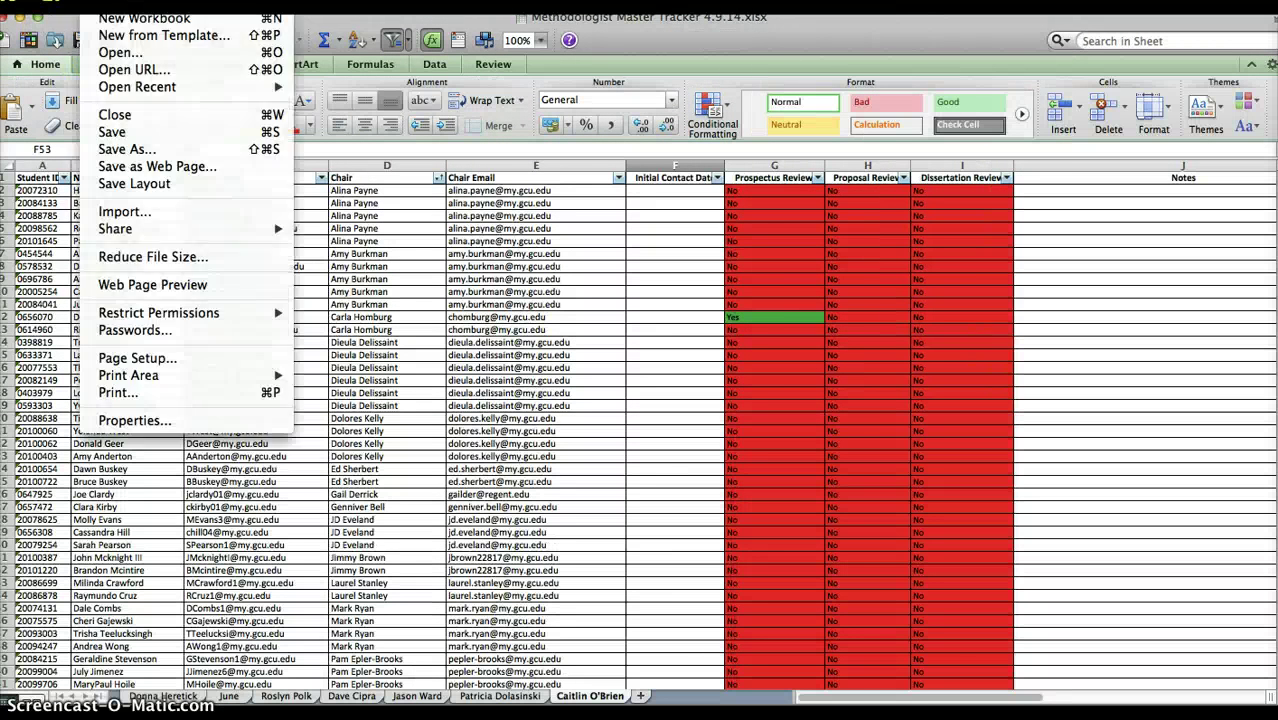
{"action": "left_click", "coordinate": [135, 150]}
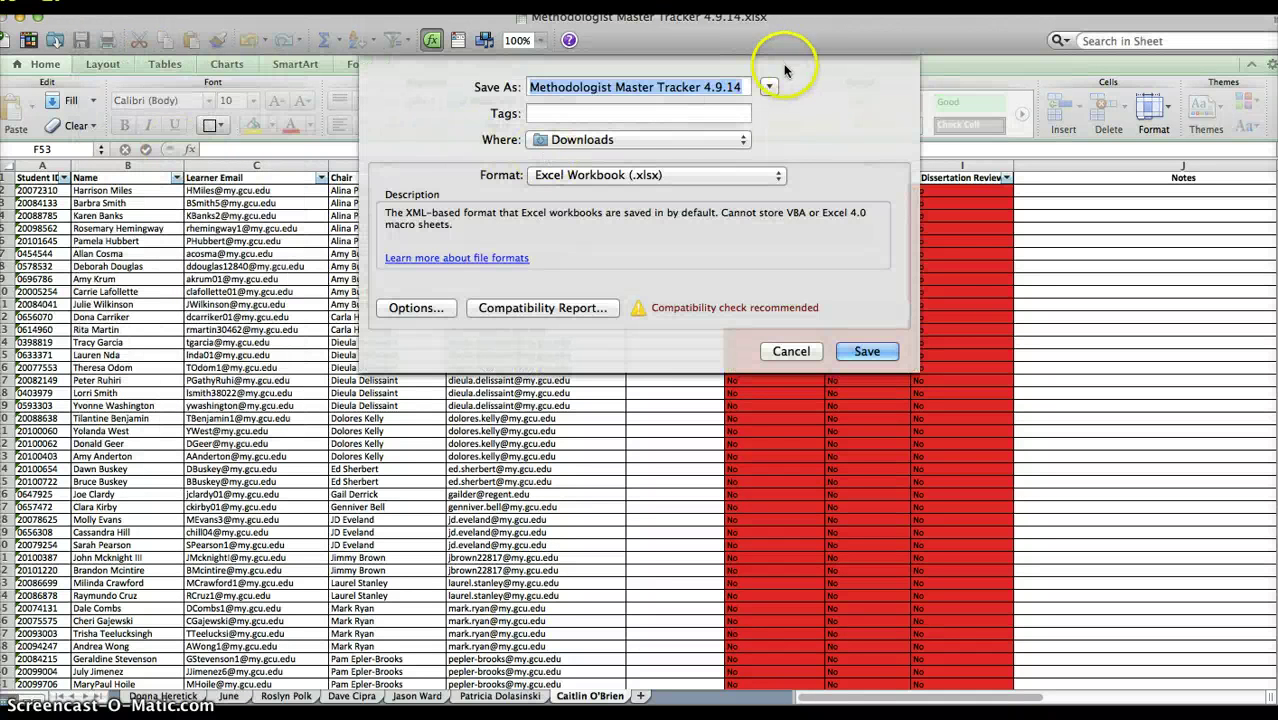
{"action": "left_click", "coordinate": [743, 87]}
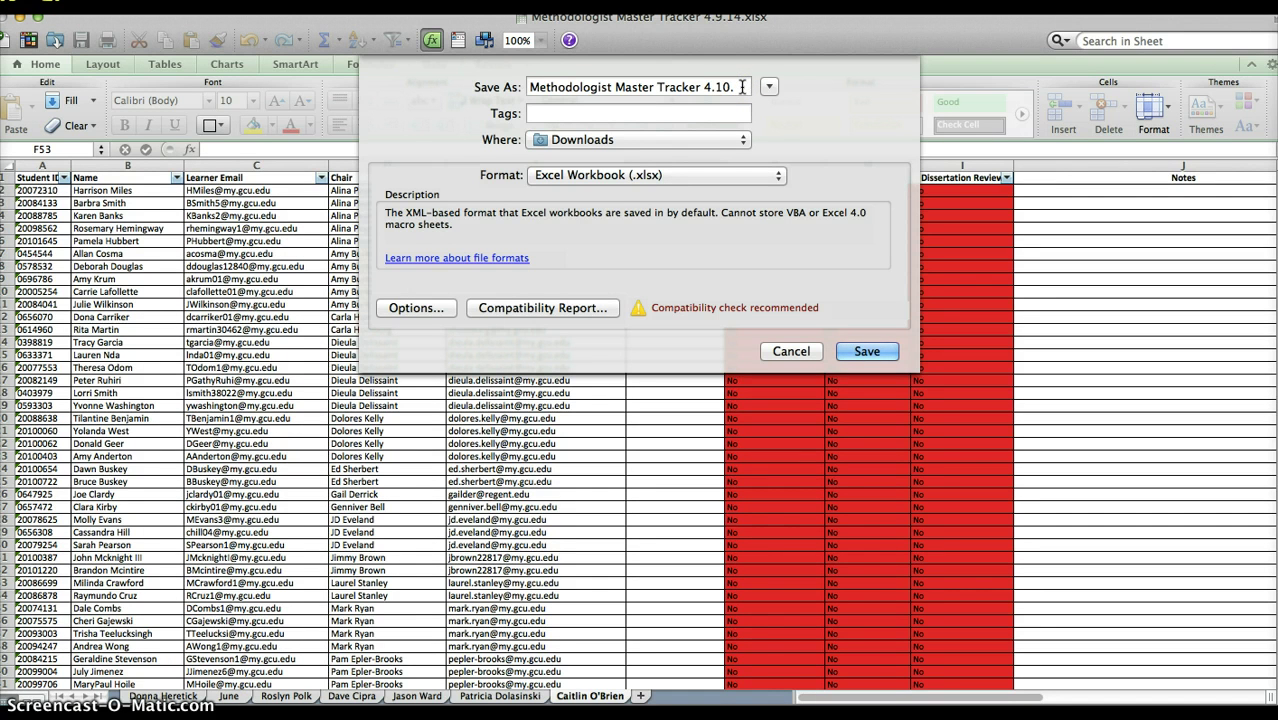
{"action": "type", "text": "4"}
{"action": "left_click", "coordinate": [688, 140]}
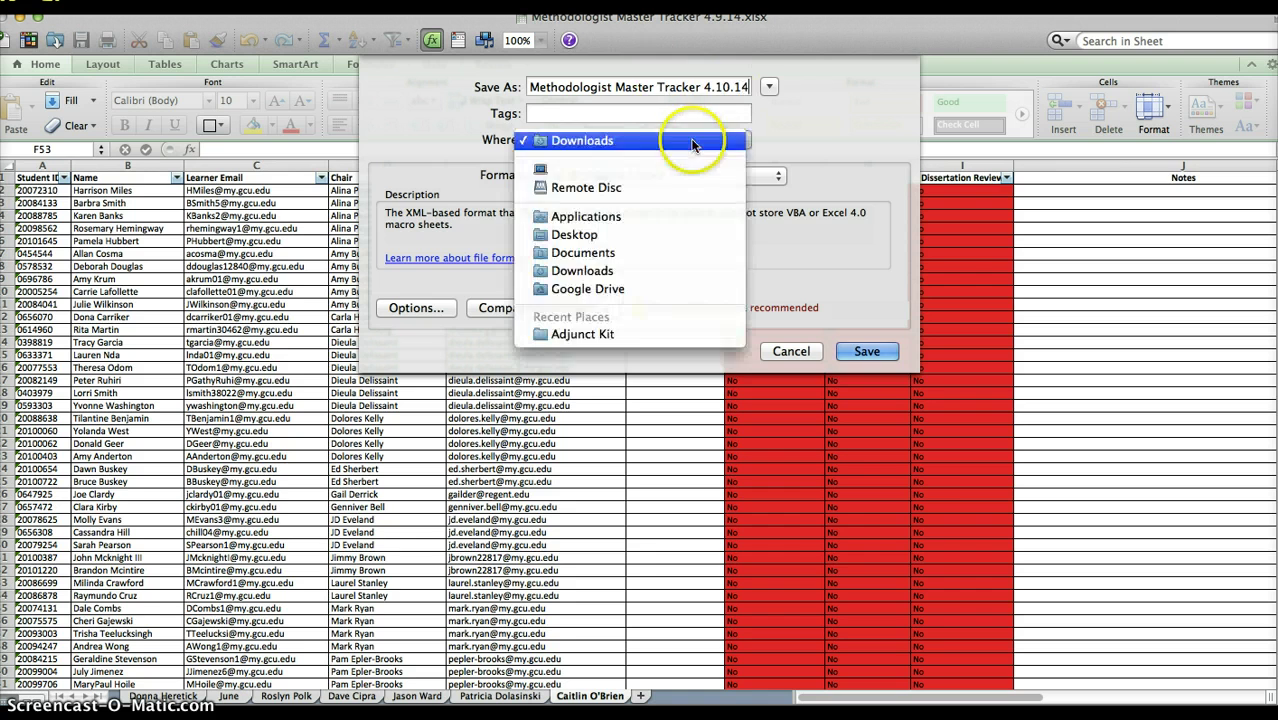
{"action": "left_click", "coordinate": [645, 238]}
{"action": "left_click", "coordinate": [855, 352]}
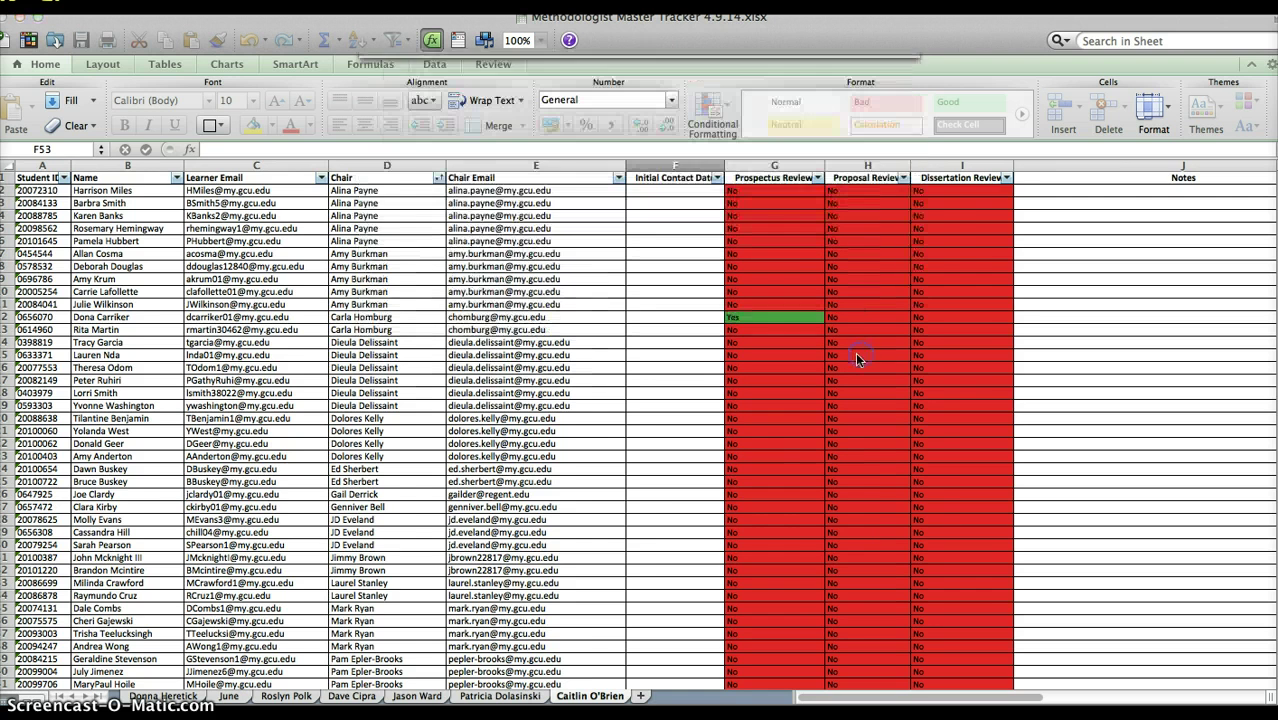
{"action": "scroll", "coordinate": [607, 518], "scroll_direction": "down", "scroll_amount": 4}
{"action": "scroll", "coordinate": [607, 518], "scroll_direction": "up", "scroll_amount": 4}
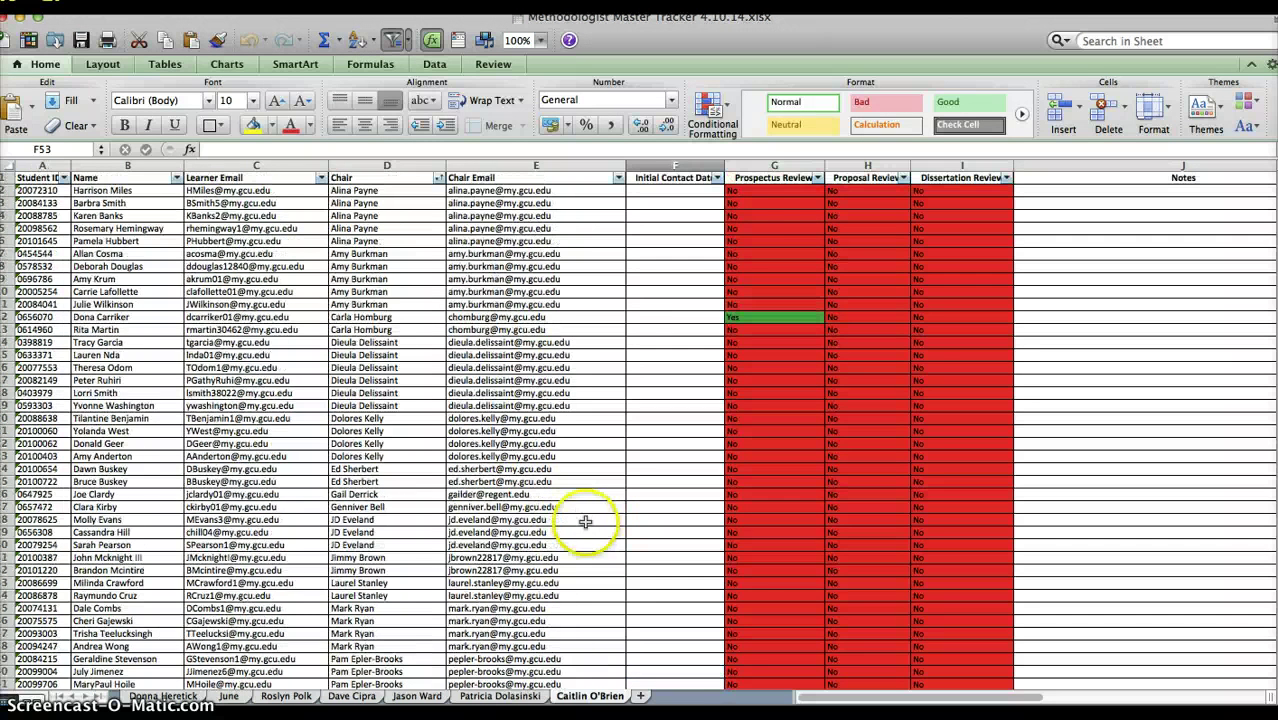
{"action": "left_click", "coordinate": [770, 193]}
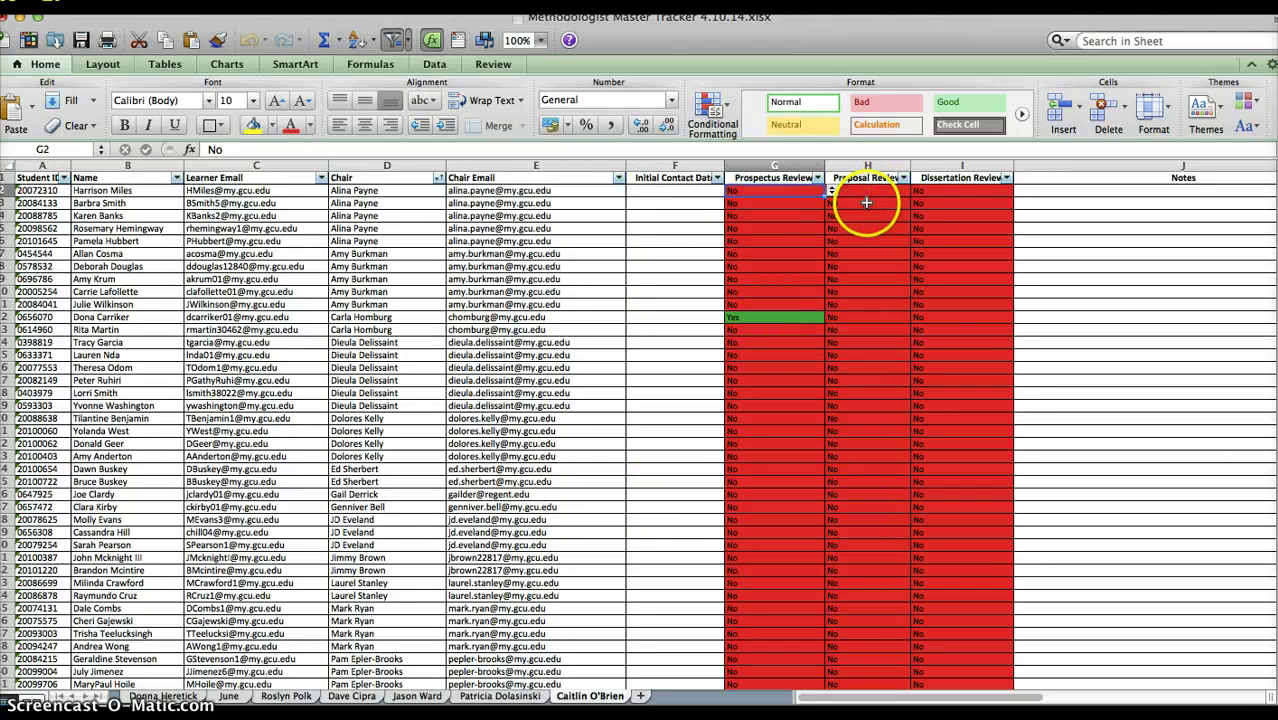
{"action": "left_click", "coordinate": [978, 205]}
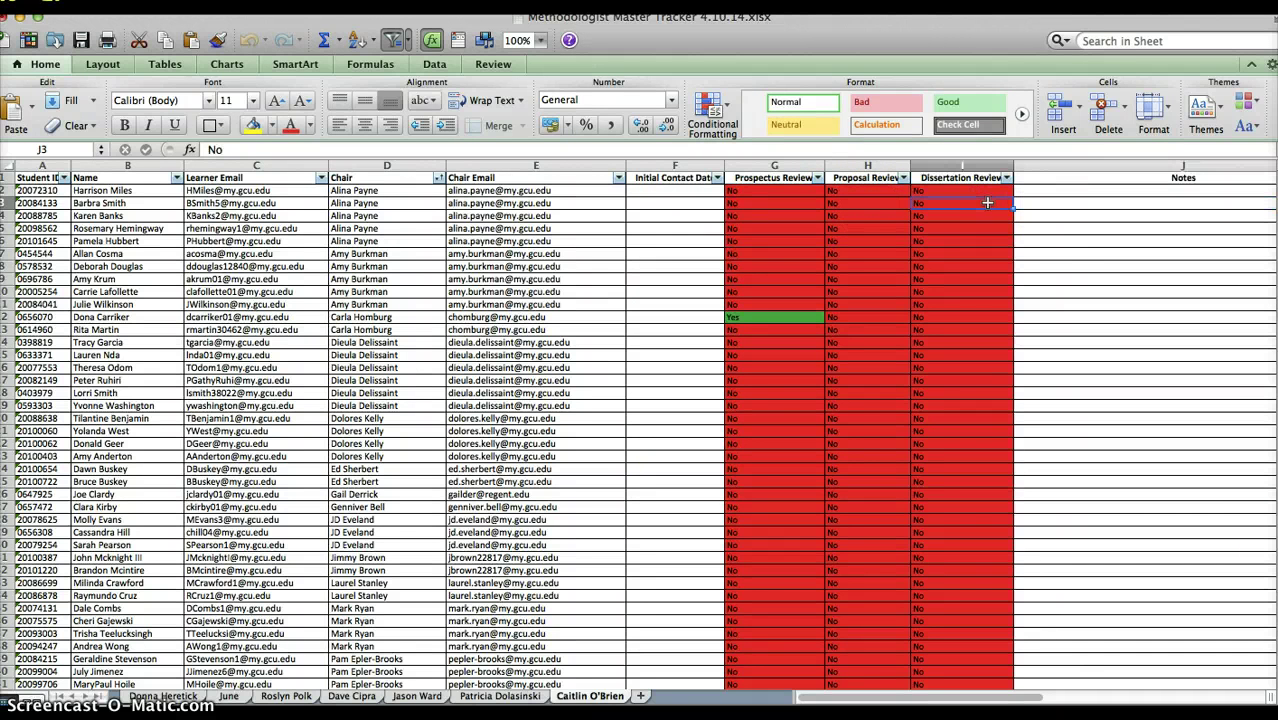
{"action": "left_click", "coordinate": [1021, 204]}
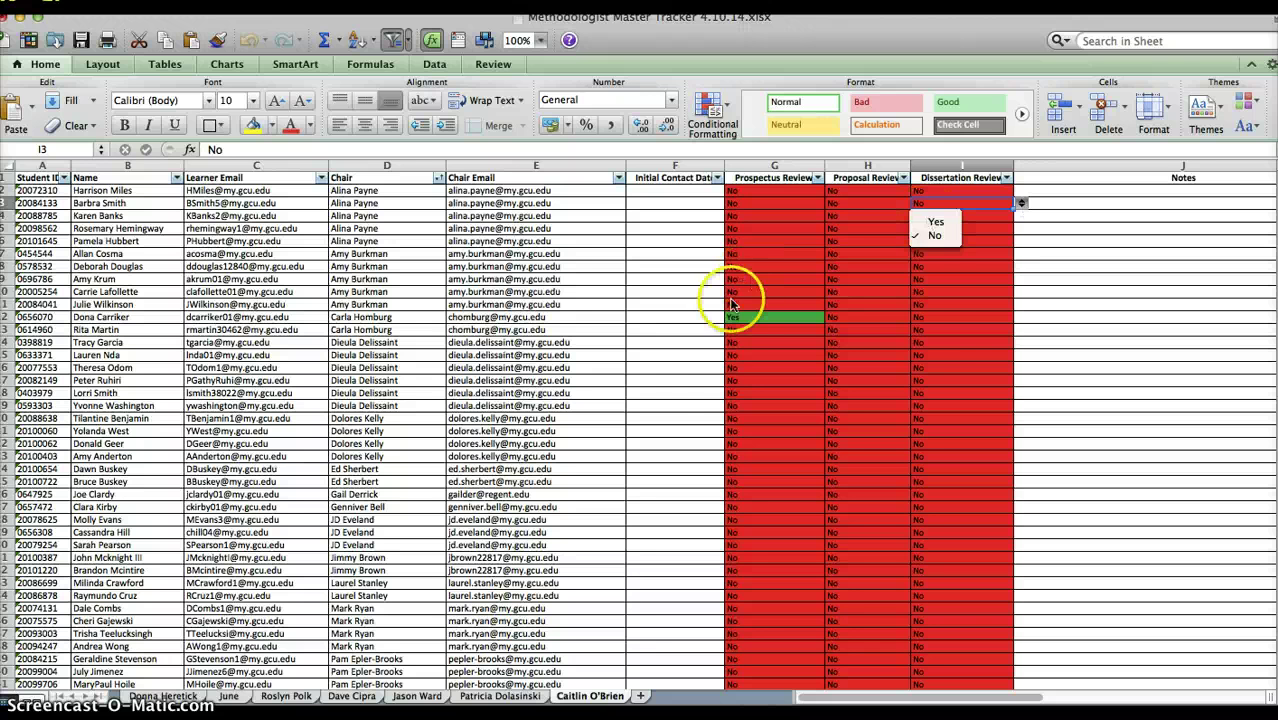
{"action": "left_click", "coordinate": [668, 416]}
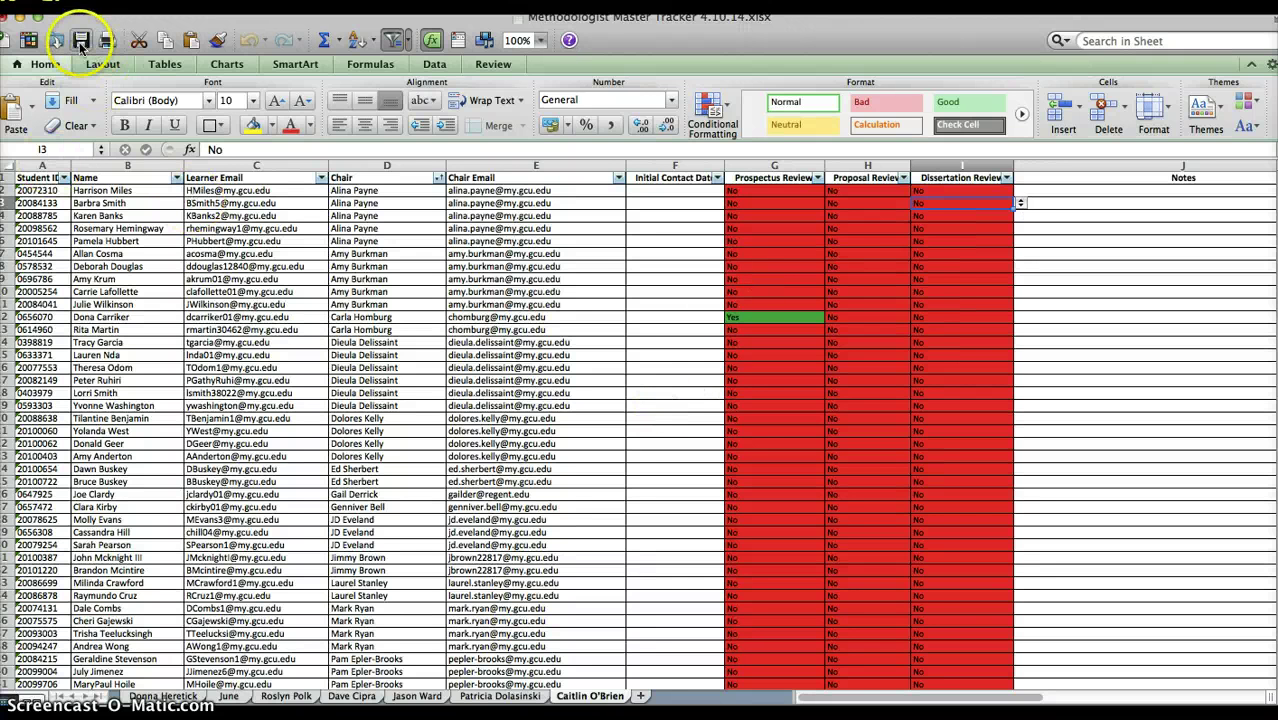
Step: Add Methodologist Master Tracker 4.10.14.xlsx from the computer as the document's new version, v.8
{"action": "left_click", "coordinate": [8, 20]}
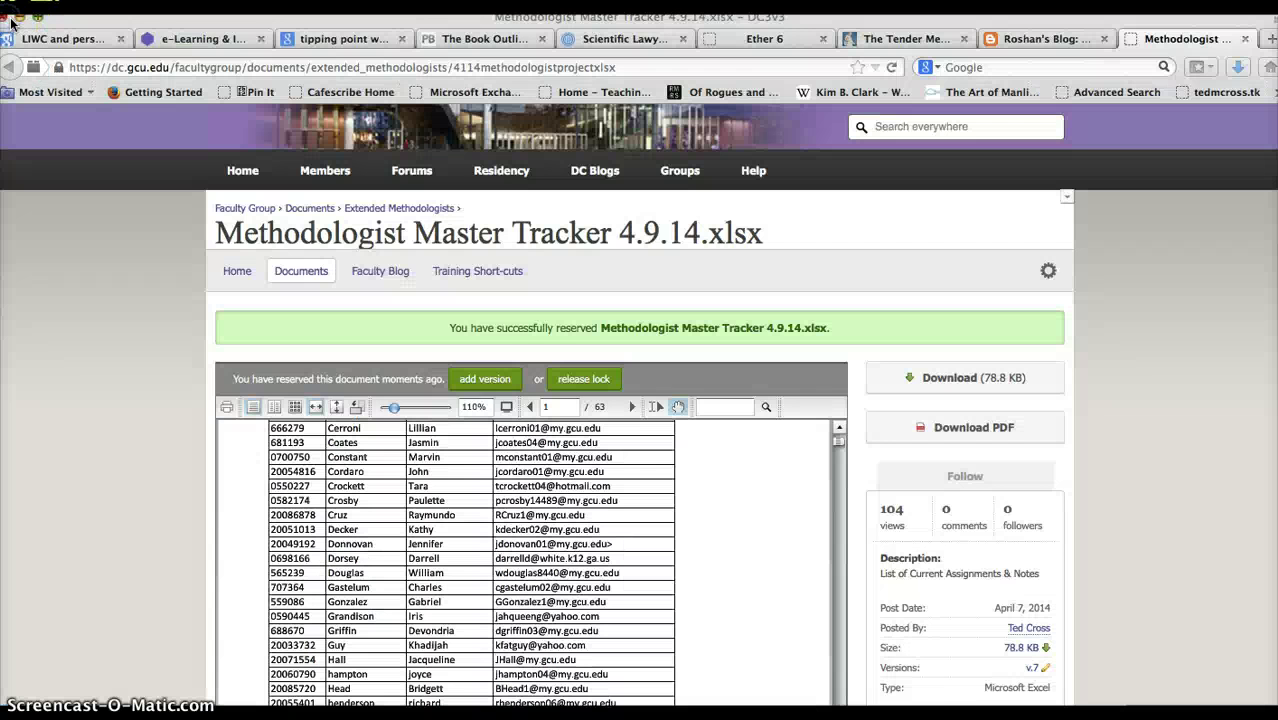
{"action": "left_click", "coordinate": [486, 382]}
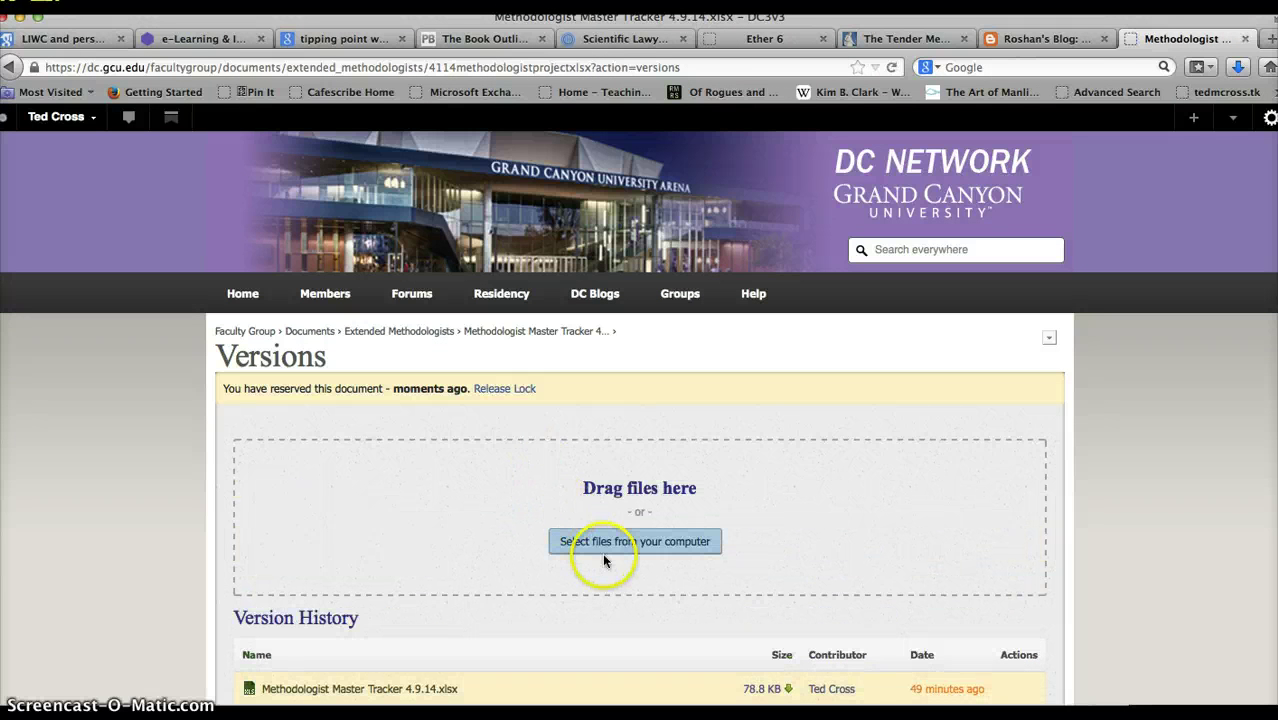
{"action": "left_click", "coordinate": [607, 543]}
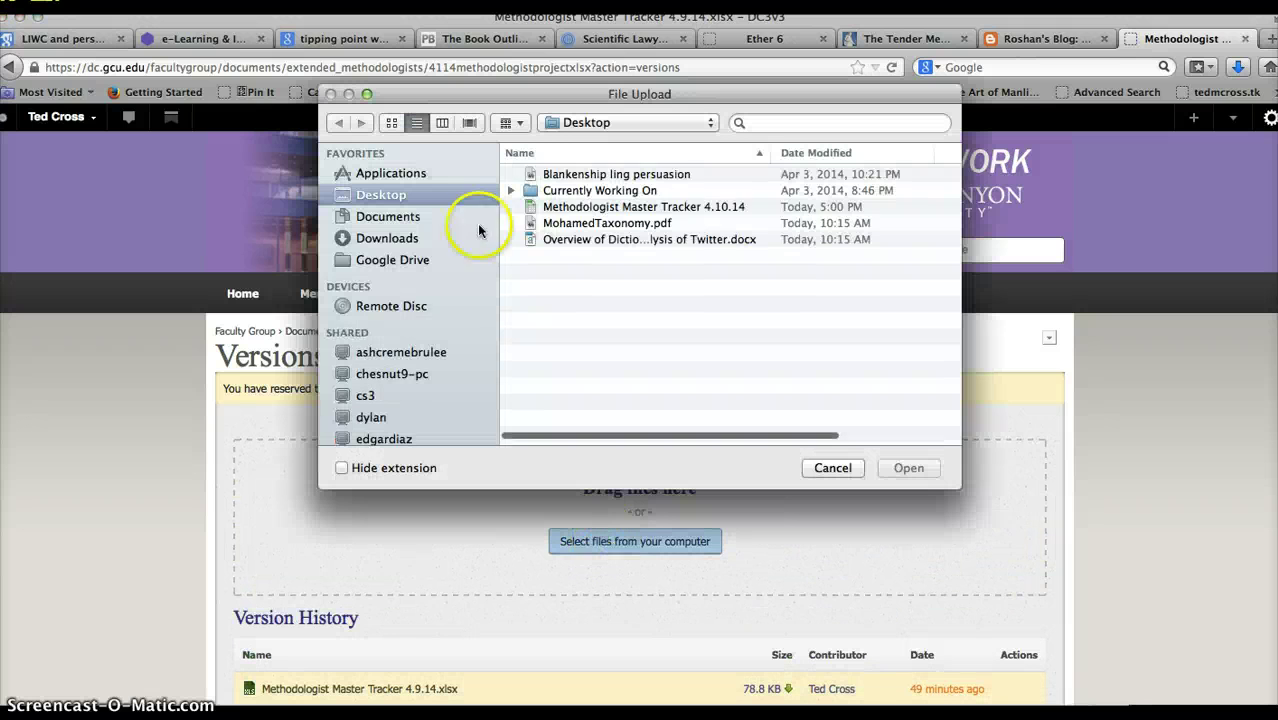
{"action": "left_click", "coordinate": [558, 208]}
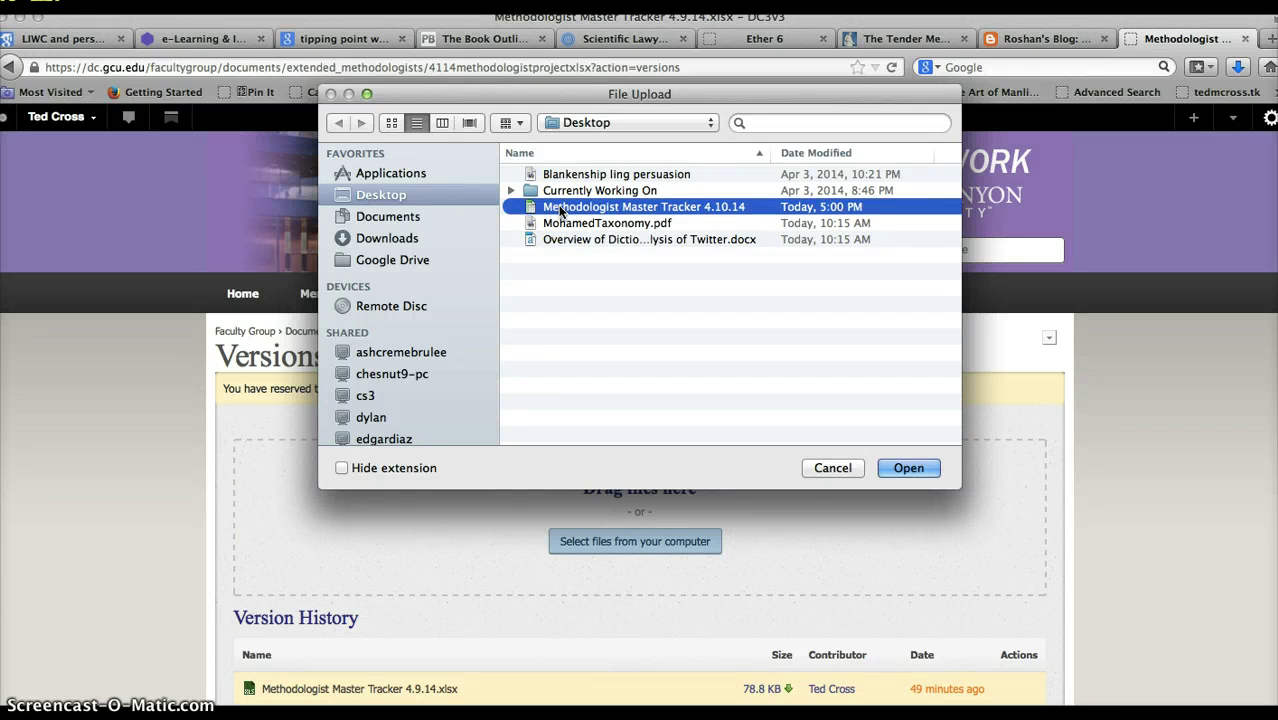
{"action": "left_click", "coordinate": [910, 472]}
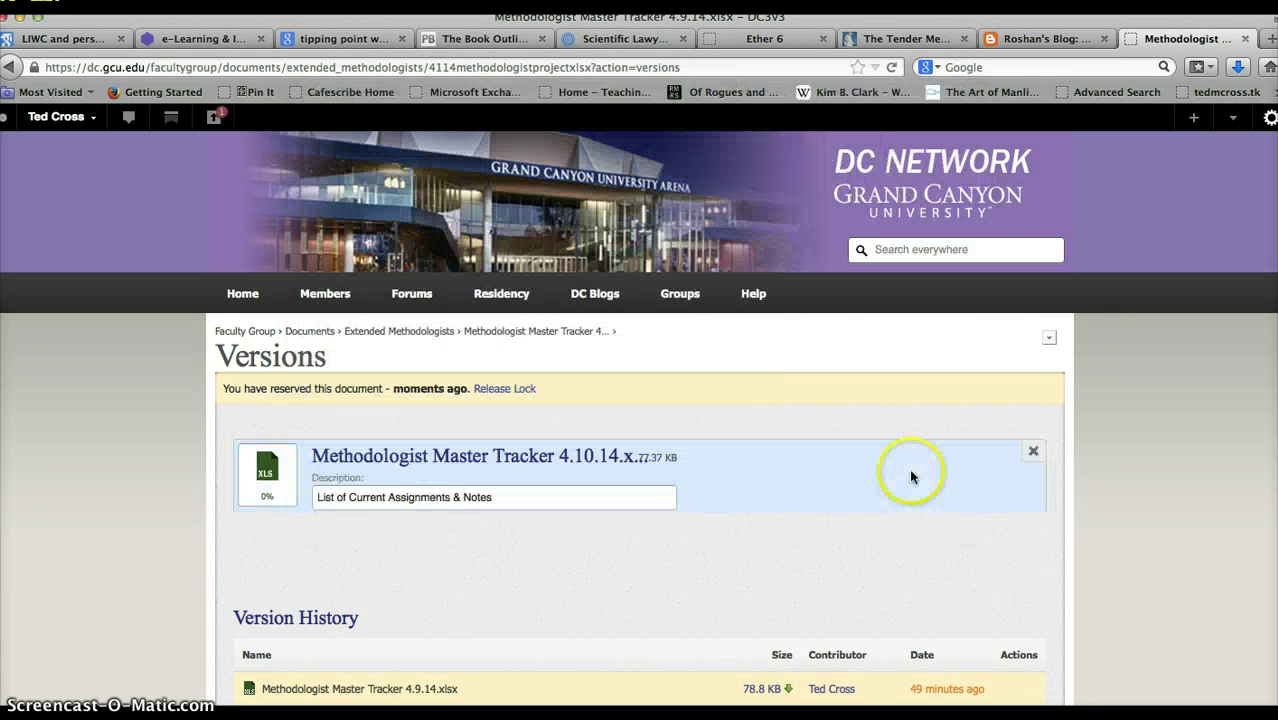
{"action": "scroll", "coordinate": [621, 551], "scroll_direction": "down", "scroll_amount": 3}
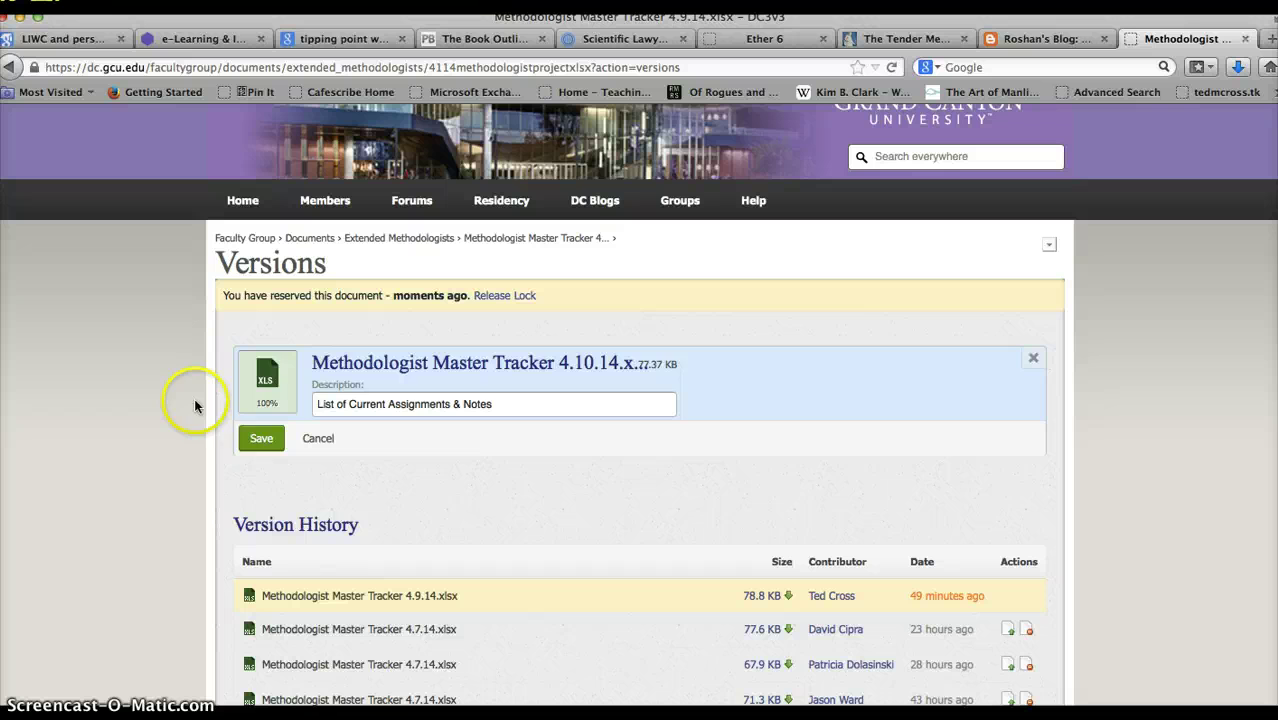
{"action": "left_click", "coordinate": [258, 443]}
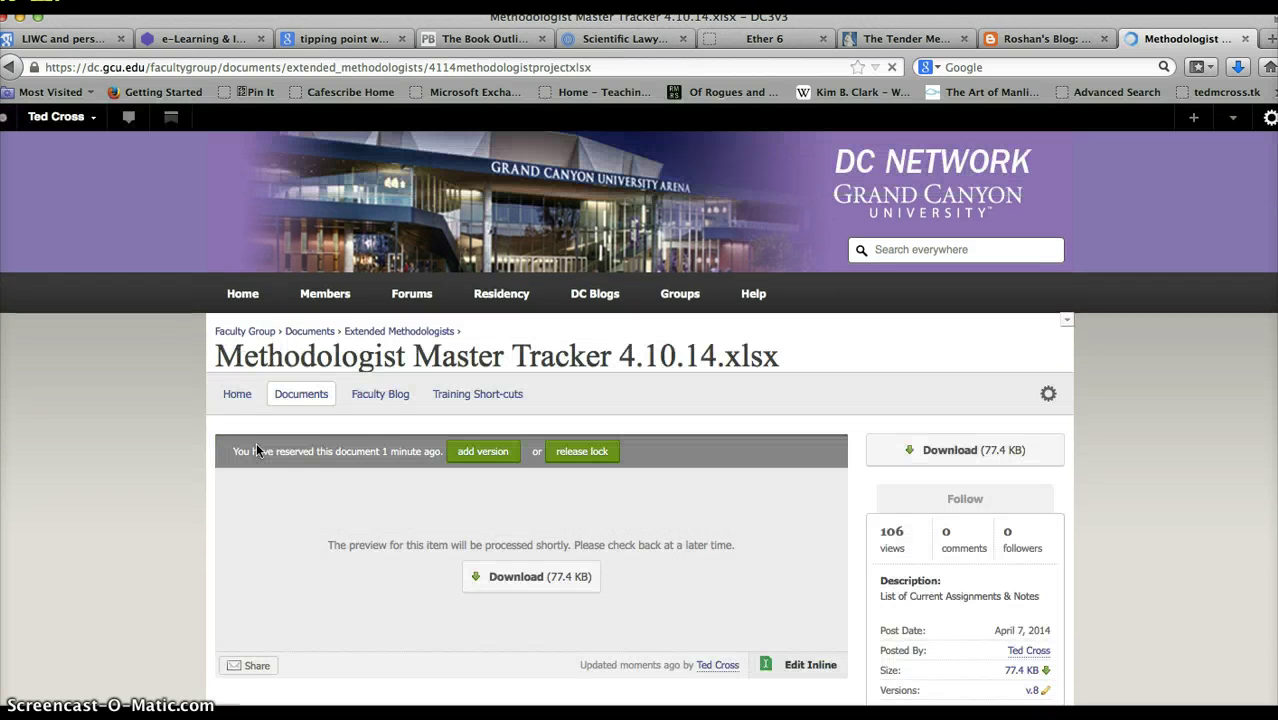
Step: Release the tracker's lock, then reopen Methodologist Master Tracker 4.10.14.xlsx from Extended Methodologists
{"action": "scroll", "coordinate": [382, 472], "scroll_direction": "down", "scroll_amount": 3}
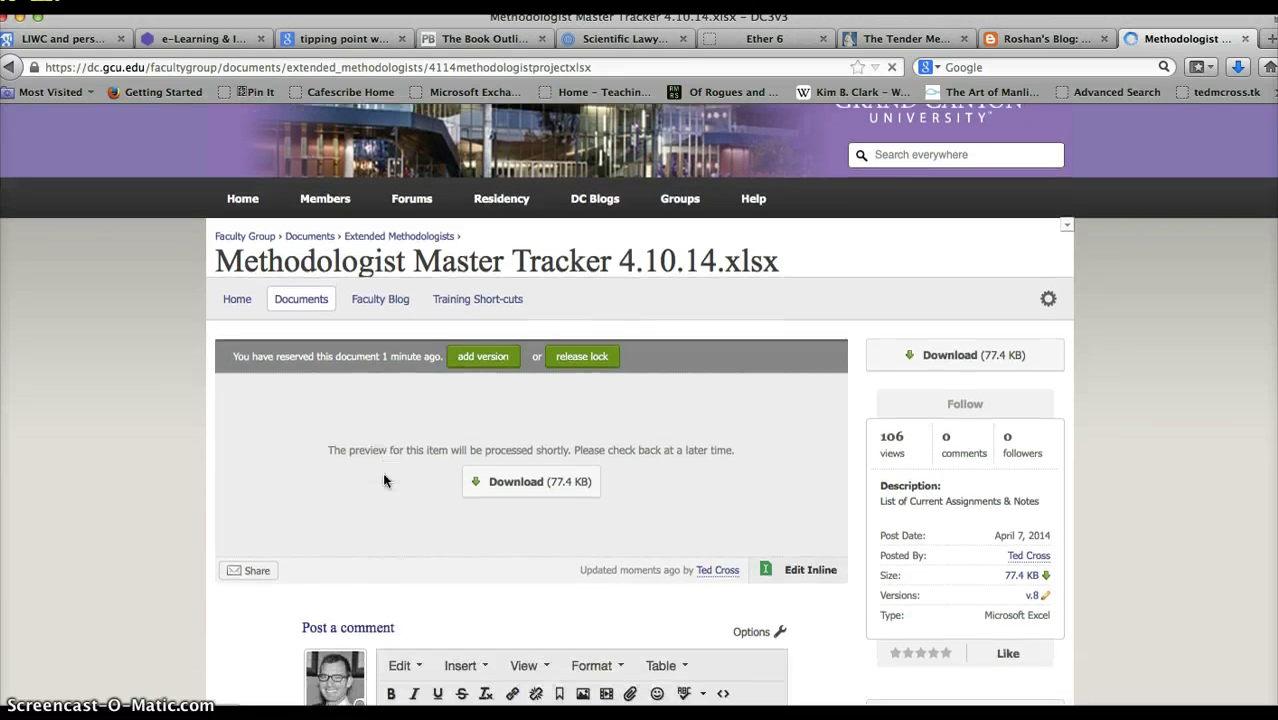
{"action": "left_click", "coordinate": [578, 363]}
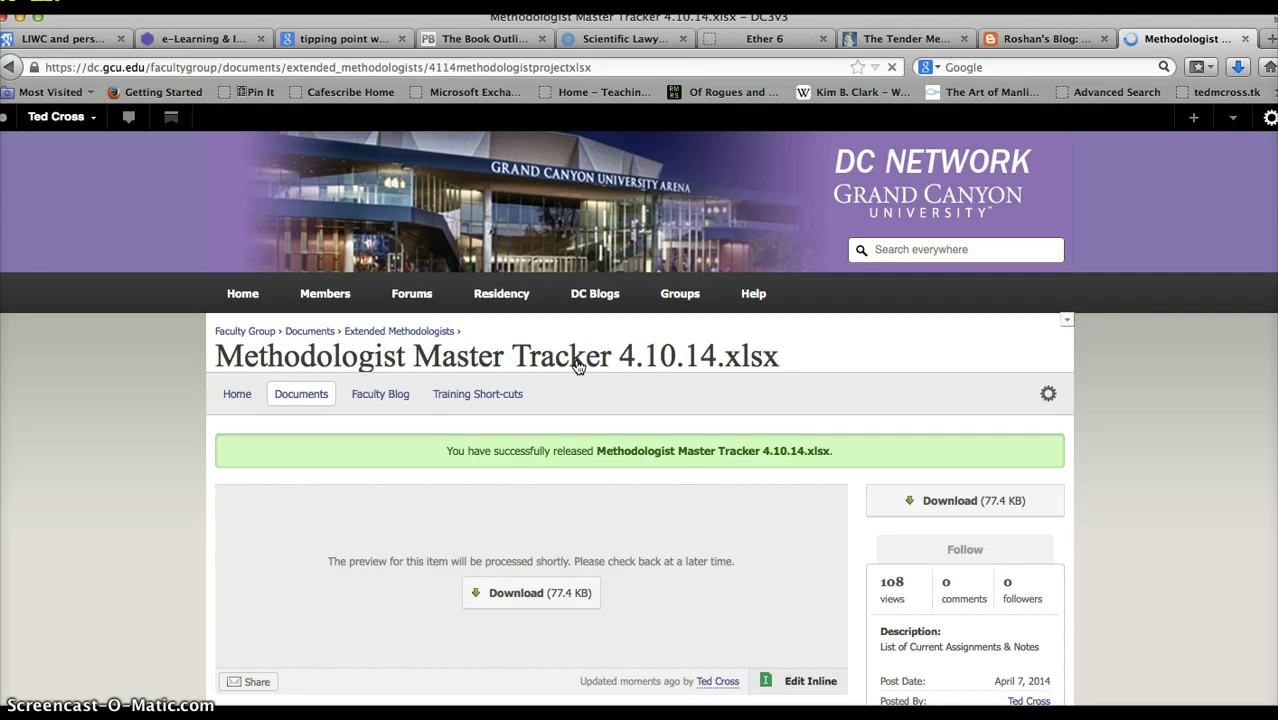
{"action": "scroll", "coordinate": [330, 400], "scroll_direction": "down", "scroll_amount": 2}
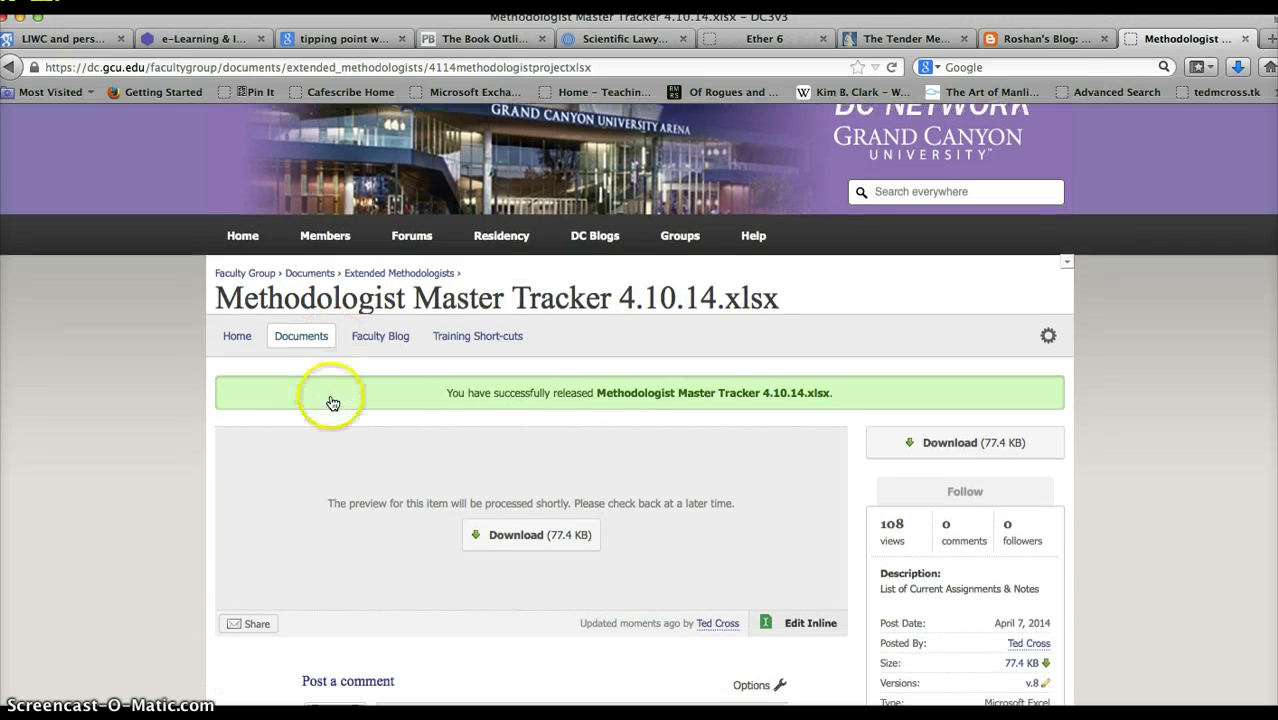
{"action": "left_click", "coordinate": [301, 338]}
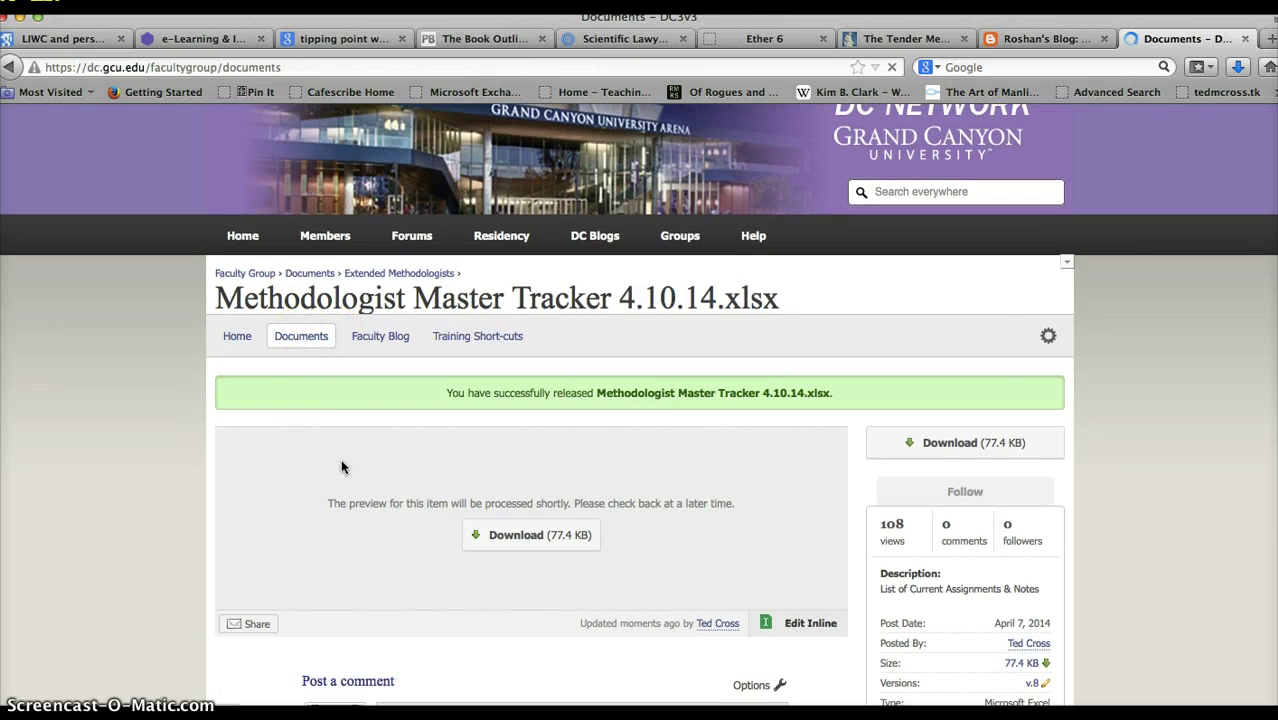
{"action": "scroll", "coordinate": [320, 490], "scroll_direction": "down", "scroll_amount": 5}
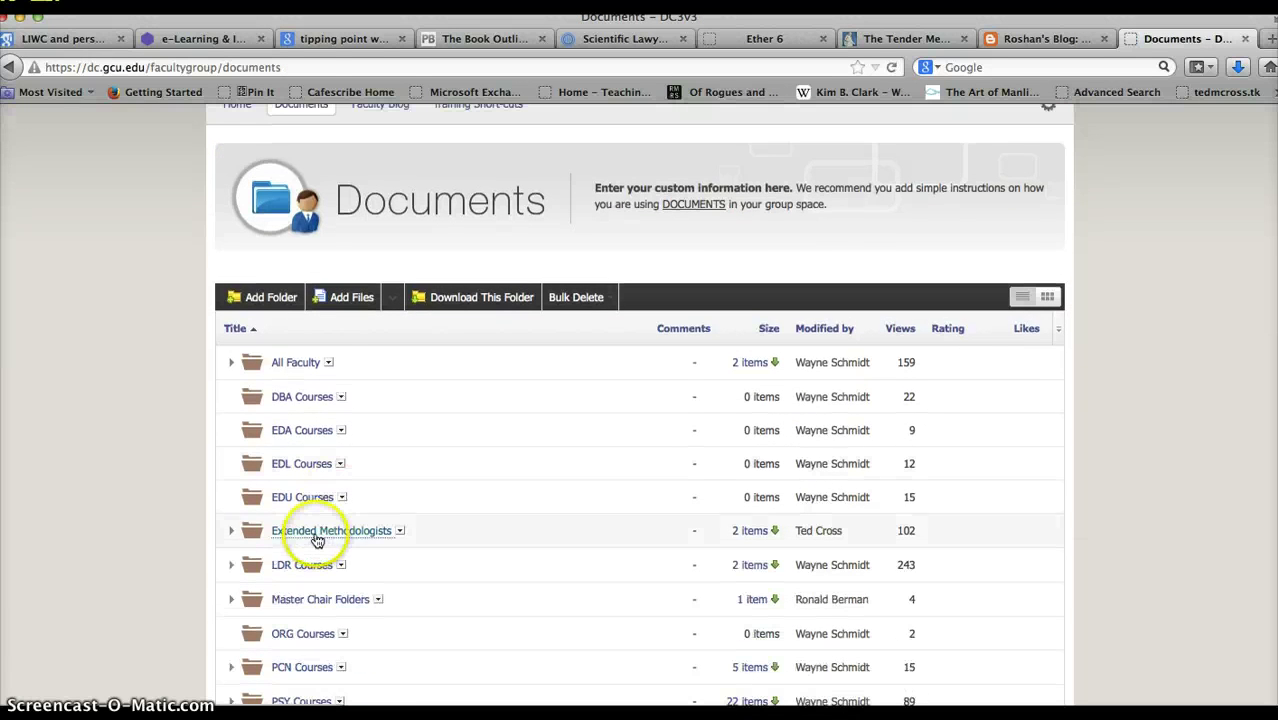
{"action": "left_click", "coordinate": [316, 538]}
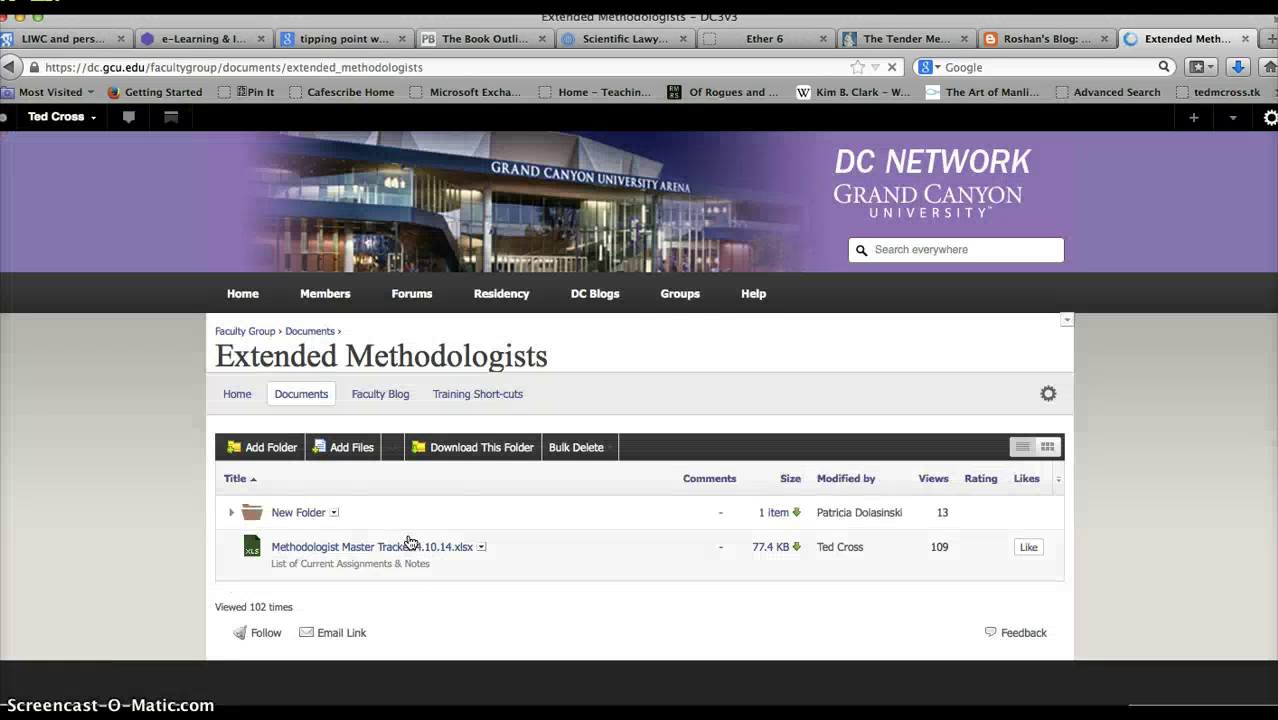
{"action": "left_click", "coordinate": [410, 540]}
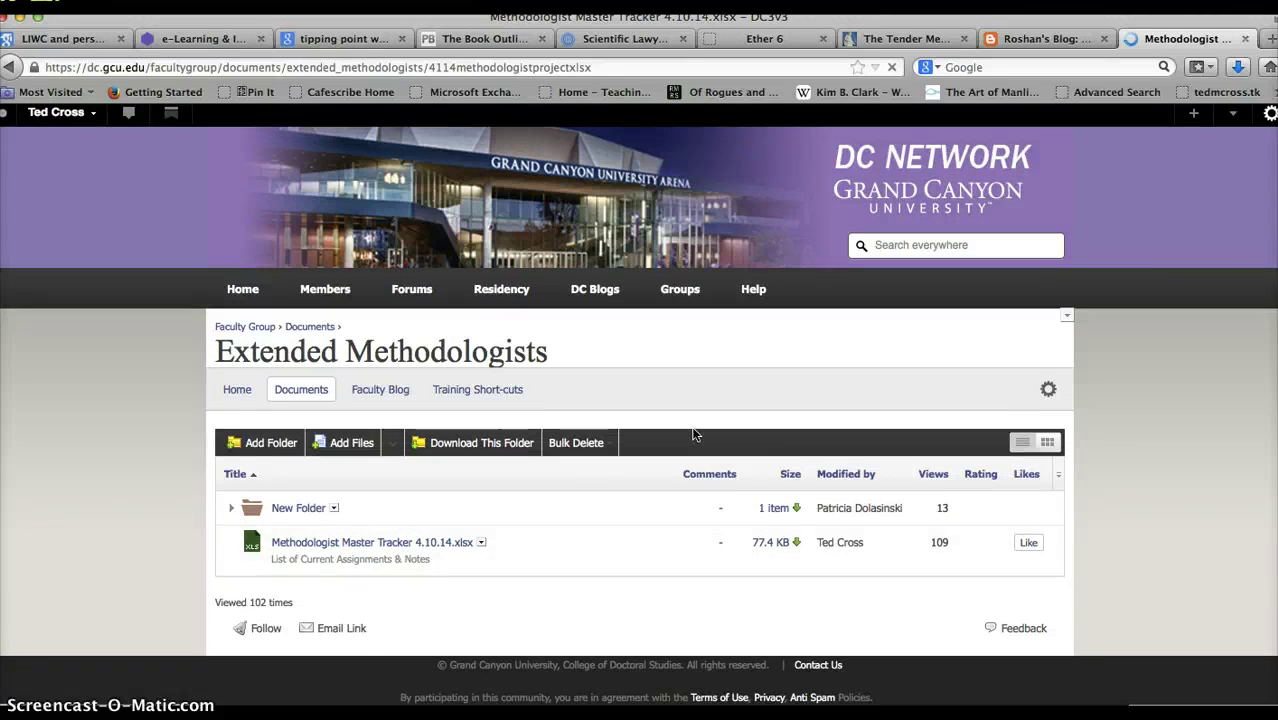